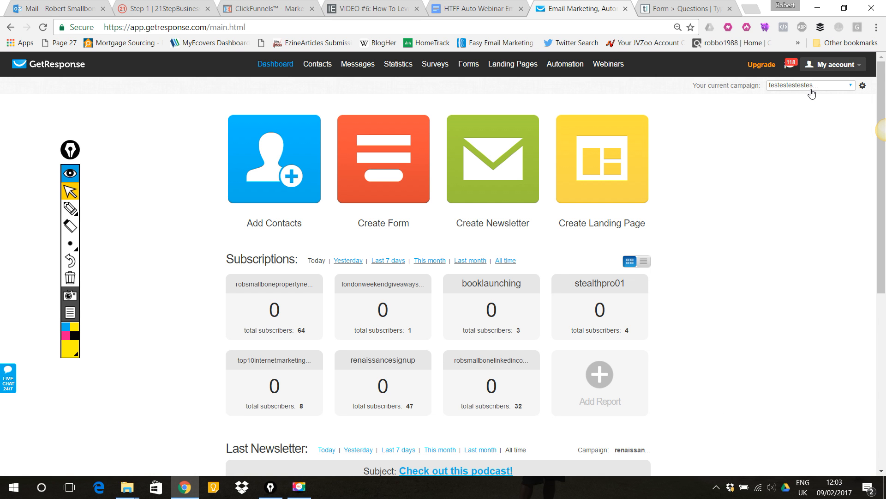
- Start creating a new time-based autoresponder from the Messages section
left_click(812, 94)
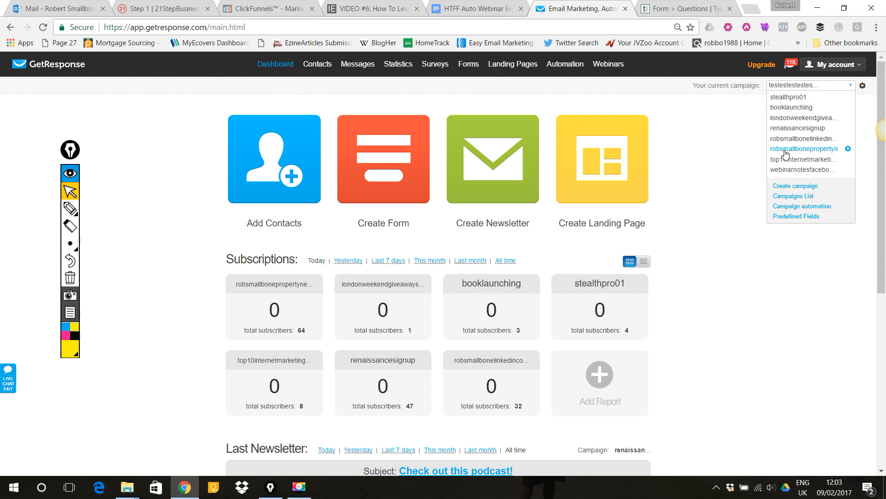
left_click(747, 108)
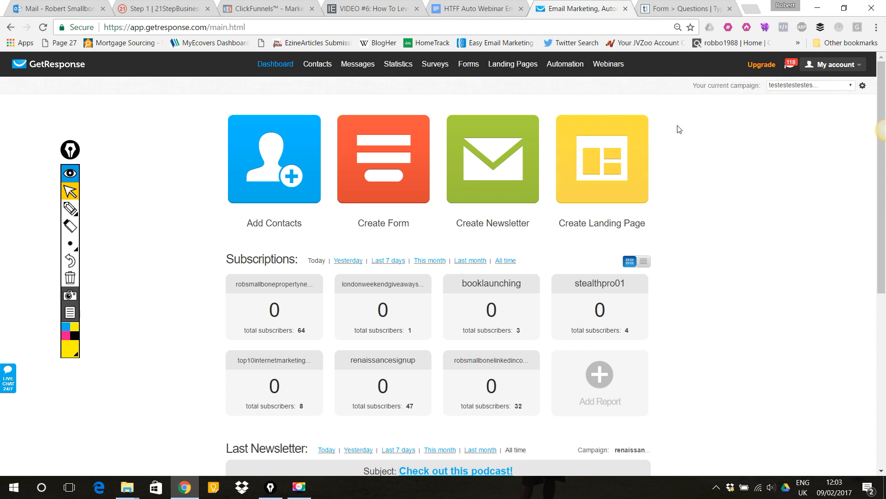
mouse_move(358, 61)
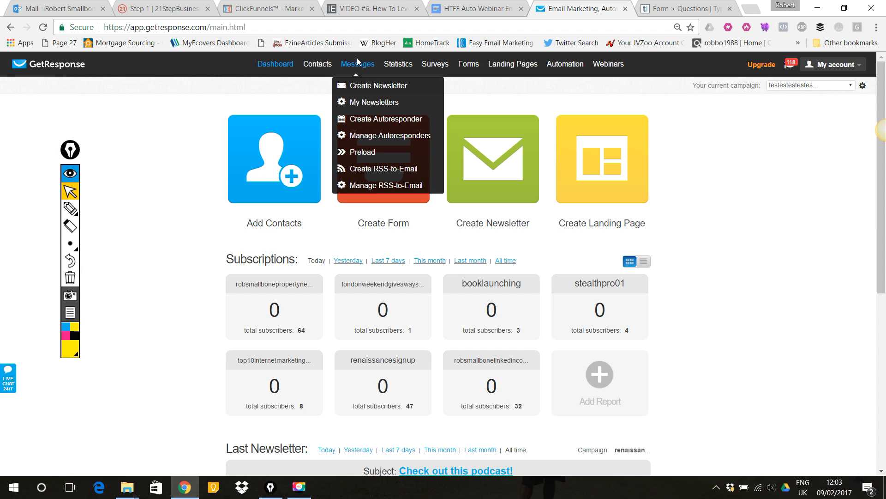
left_click(371, 120)
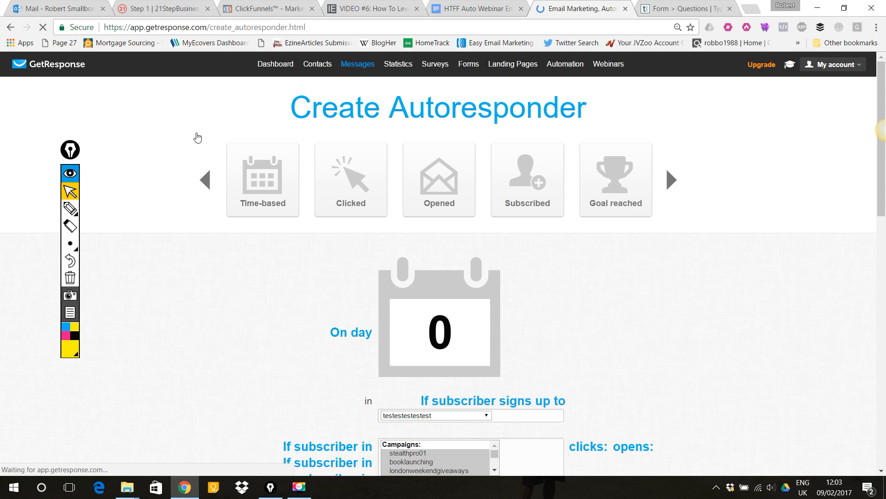
scroll(167, 120, "down", 3)
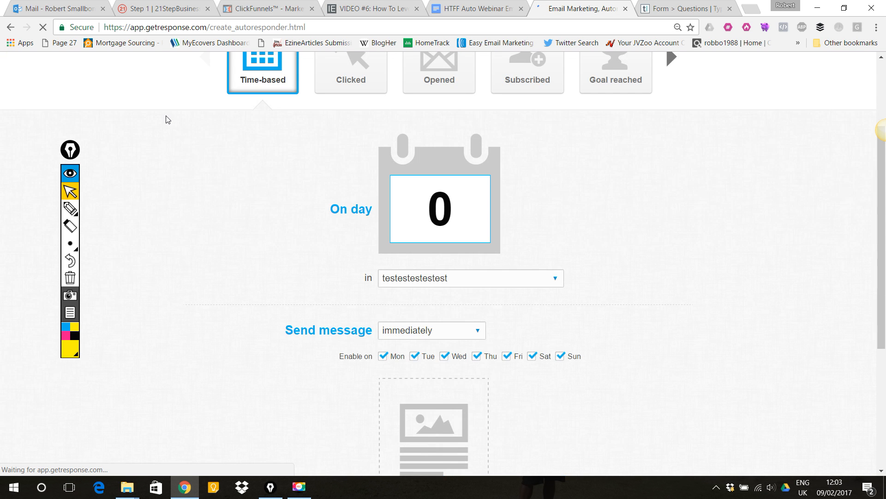
scroll(167, 120, "down", 1)
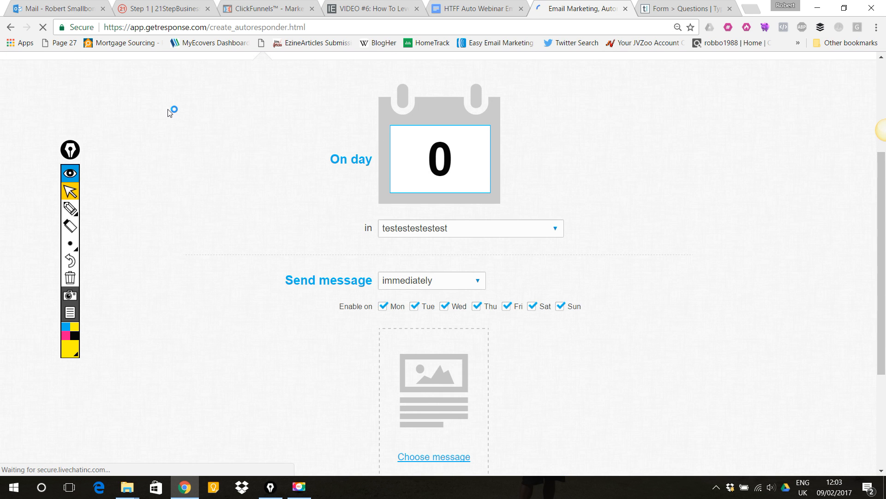
scroll(168, 119, "up", 3)
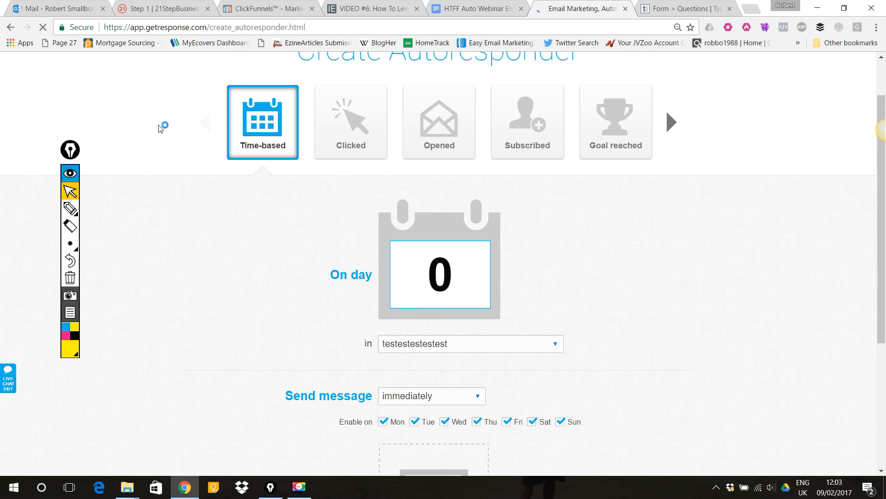
- Switch to the webinar lesson tab and open the linked email templates document
left_click(360, 5)
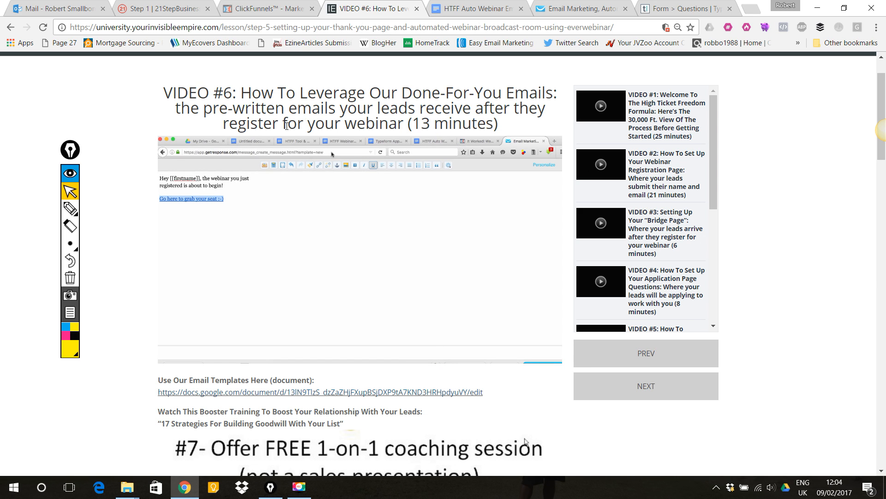
scroll(286, 125, "up", 1)
scroll(323, 120, "down", 2)
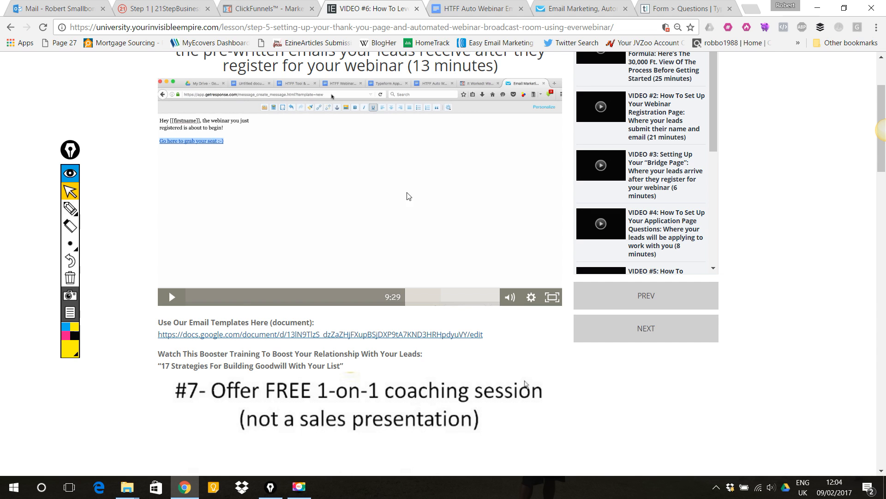
left_click(70, 209)
mouse_move(105, 374)
left_mouse_down()
mouse_move(162, 343)
mouse_move(153, 339)
mouse_move(170, 341)
left_mouse_up()
left_click(70, 191)
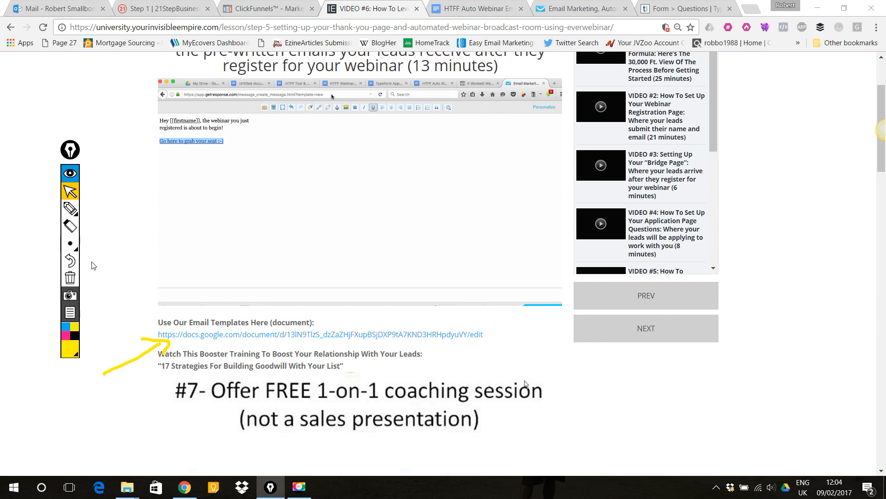
left_click(70, 278)
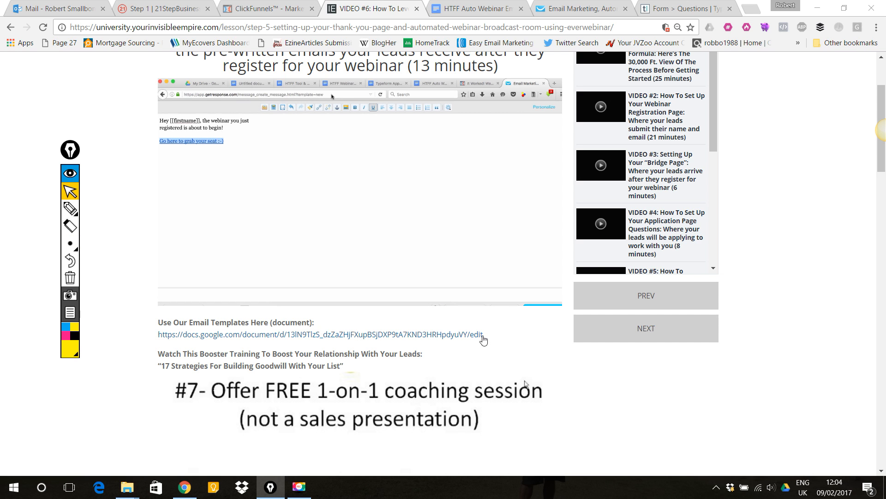
left_click(338, 344)
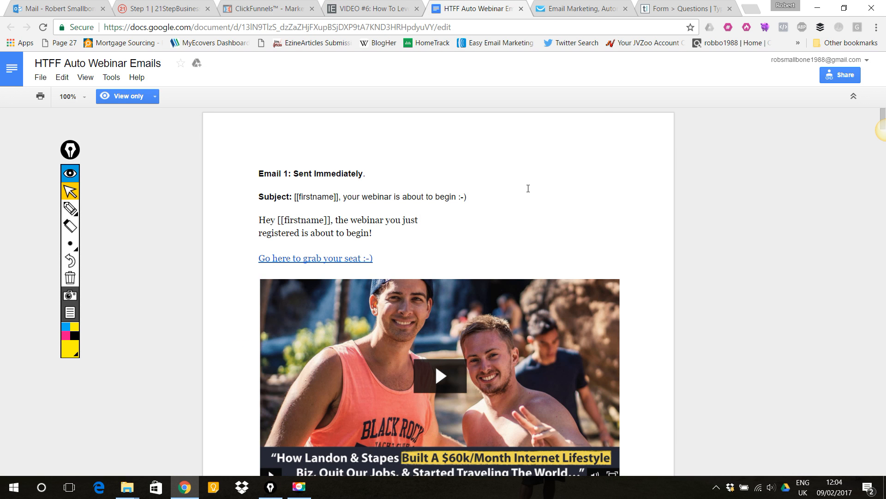
- Read through Email 1 in the templates document, examining its links and images
scroll(528, 188, "down", 1)
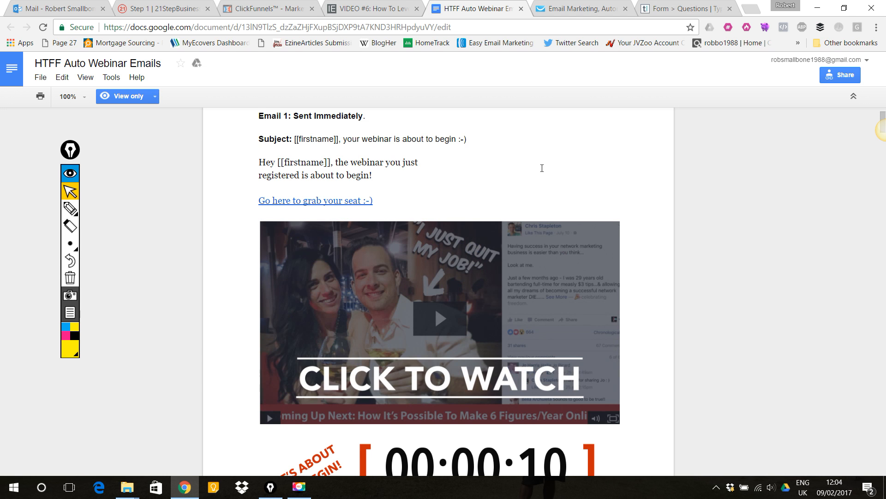
scroll(540, 172, "down", 3)
scroll(540, 172, "down", 3)
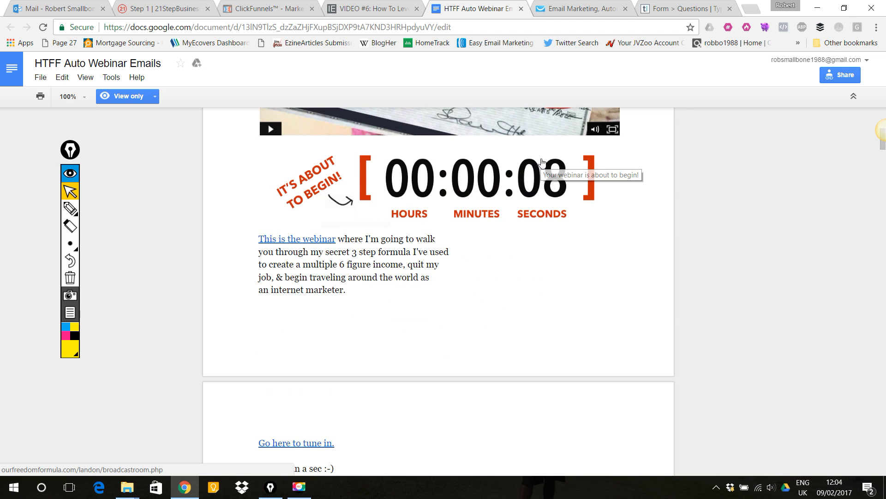
scroll(541, 163, "down", 4)
scroll(542, 163, "up", 4)
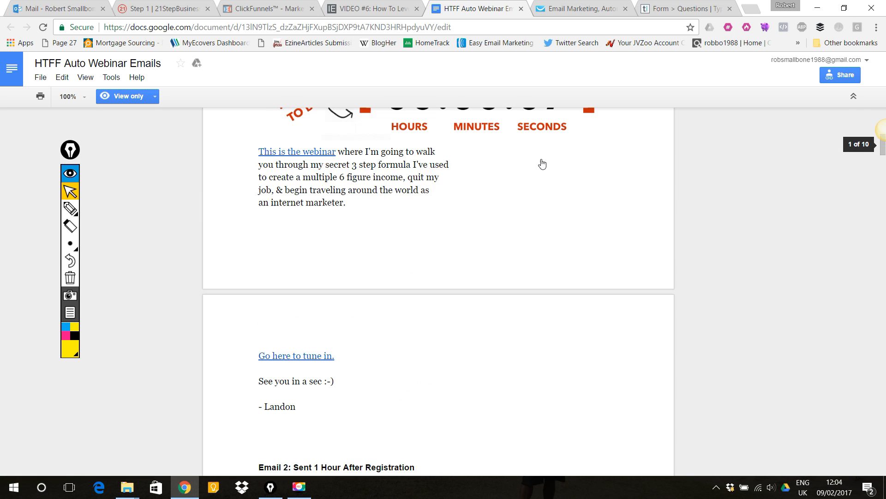
scroll(542, 162, "up", 5)
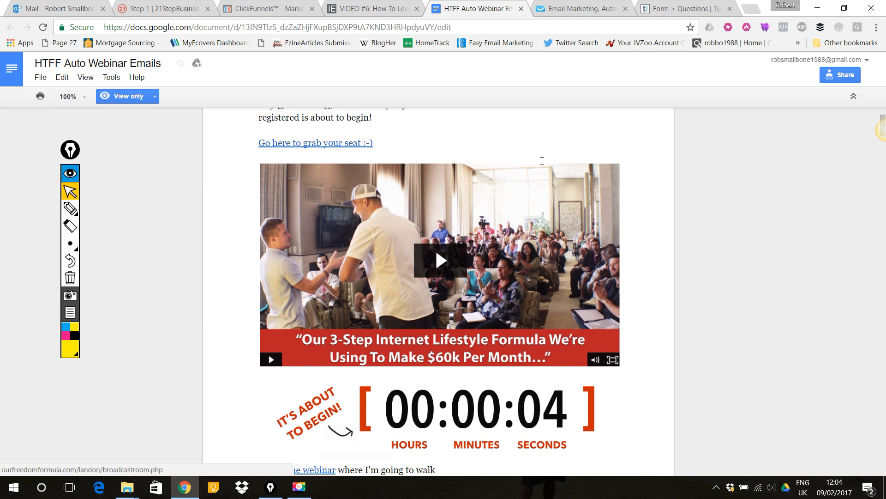
left_click(649, 327)
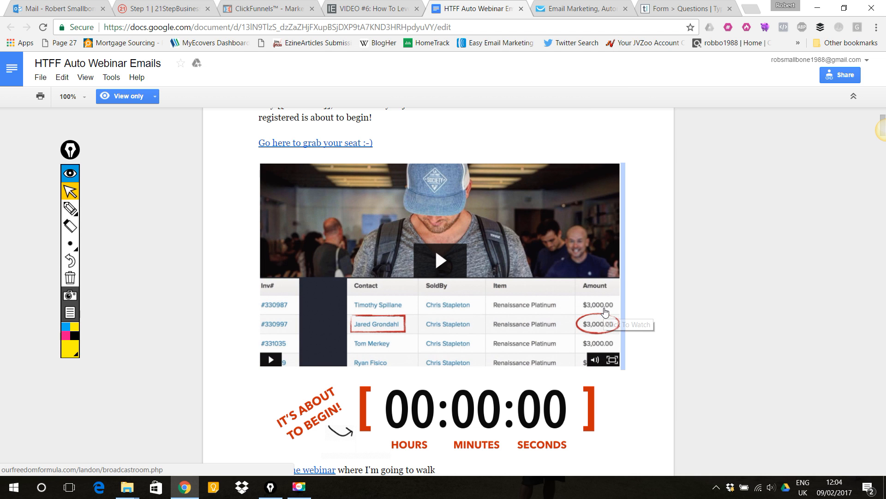
left_click_drag(614, 462, 234, 163)
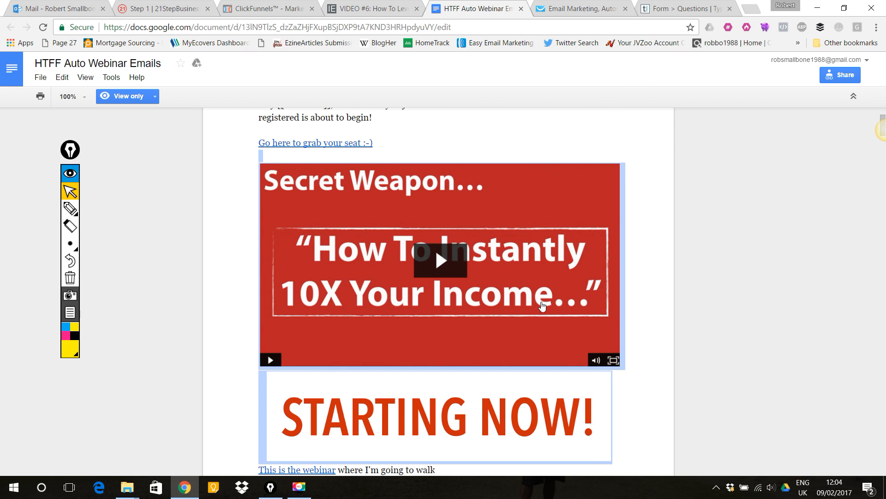
left_click(648, 408)
scroll(584, 305, "down", 1)
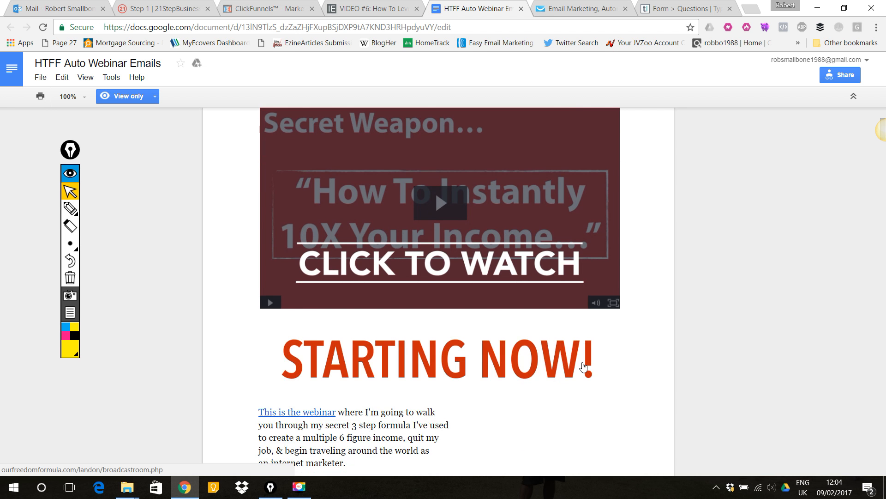
scroll(569, 296, "down", 2)
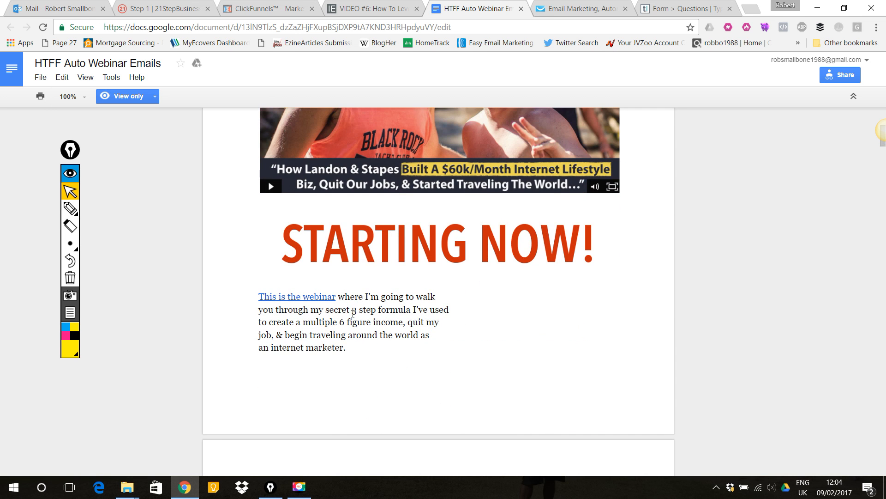
scroll(345, 252, "down", 2)
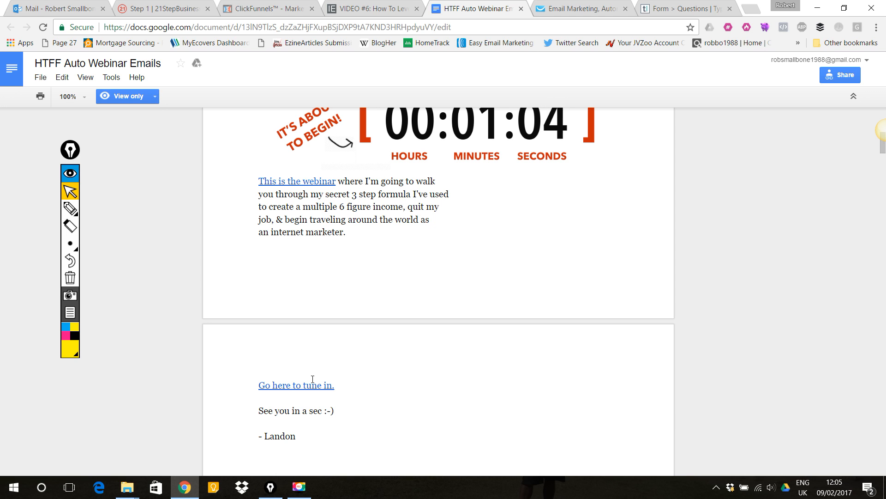
scroll(296, 311, "down", 3)
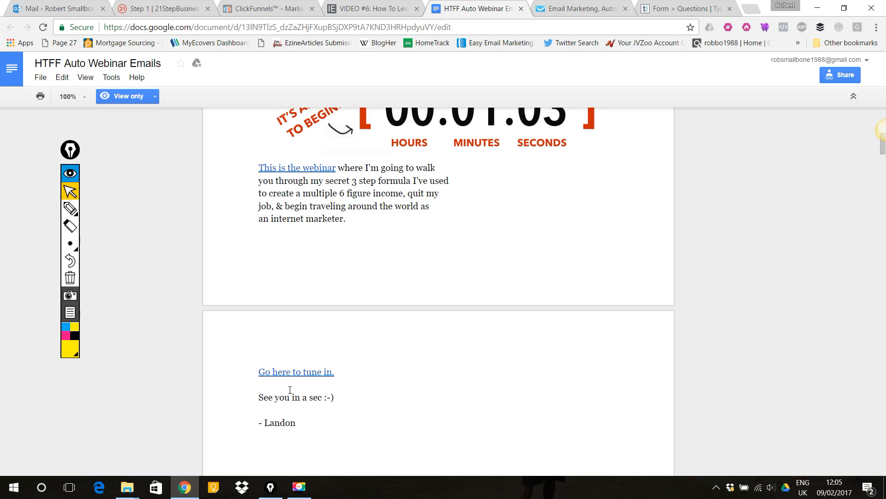
left_click_drag(298, 321, 260, 322)
left_click(317, 312)
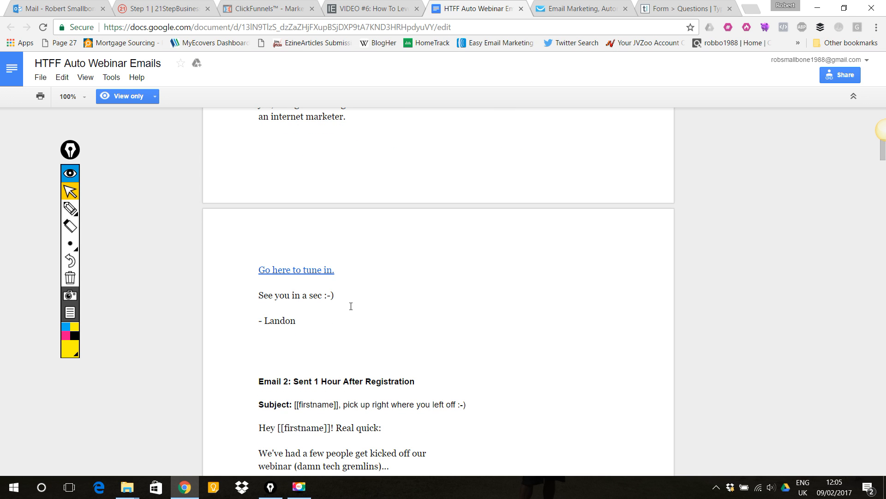
- Examine Email 2's subject, body and special link in the templates document
scroll(351, 306, "down", 3)
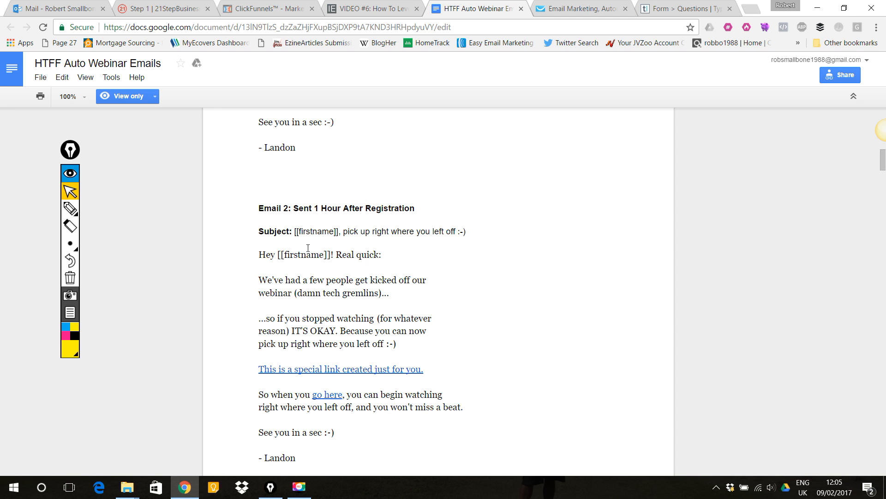
scroll(335, 233, "down", 1)
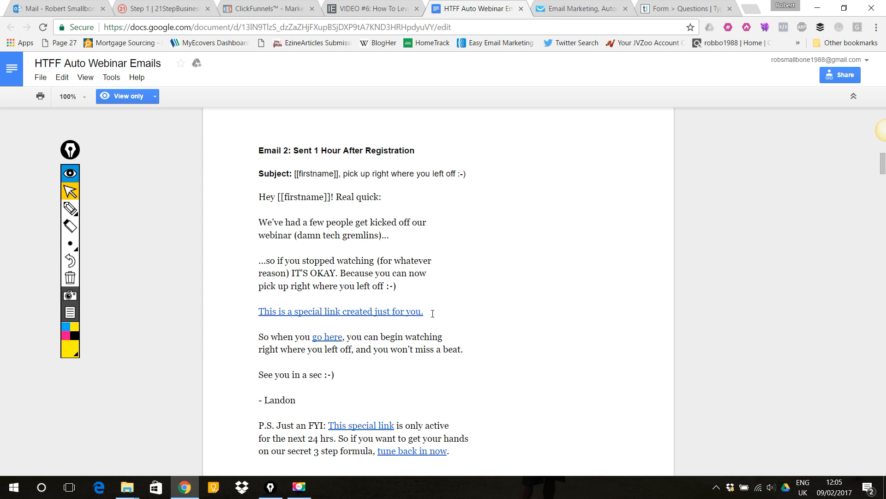
left_click_drag(424, 314, 257, 314)
left_click(299, 268)
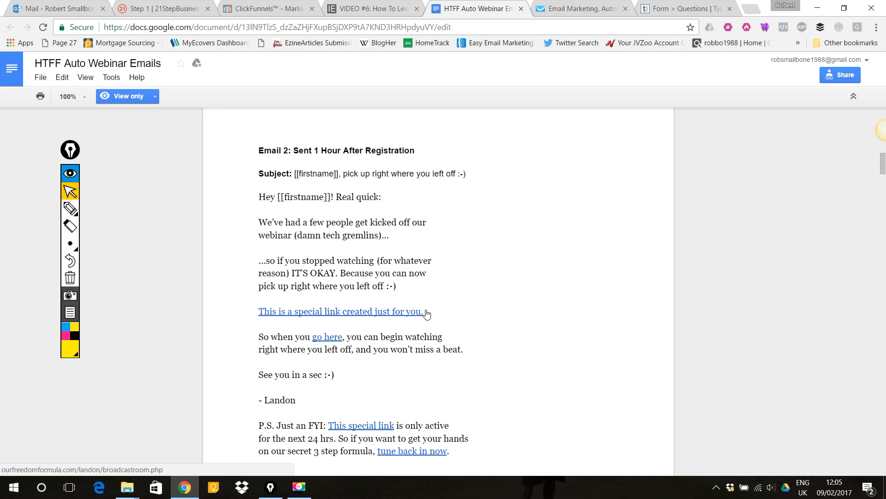
- Switch to the funnel and select the Webinar Broadcast Room page URL
left_click(271, 5)
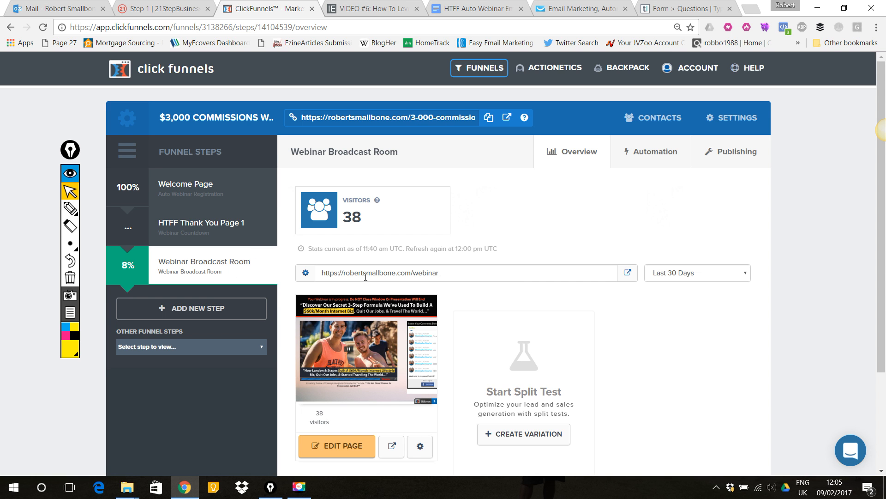
left_click_drag(465, 275, 311, 281)
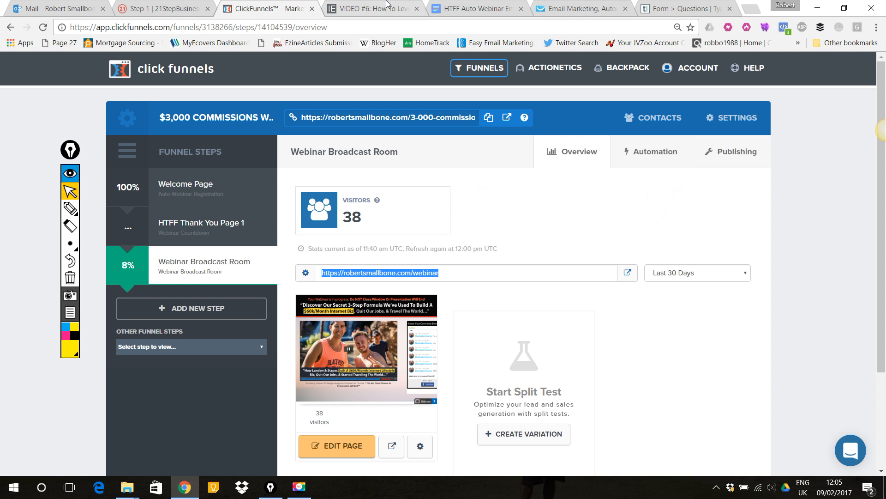
- Check where Email 2's special link leads, closing the opened tab and highlighting the link text
left_click(480, 8)
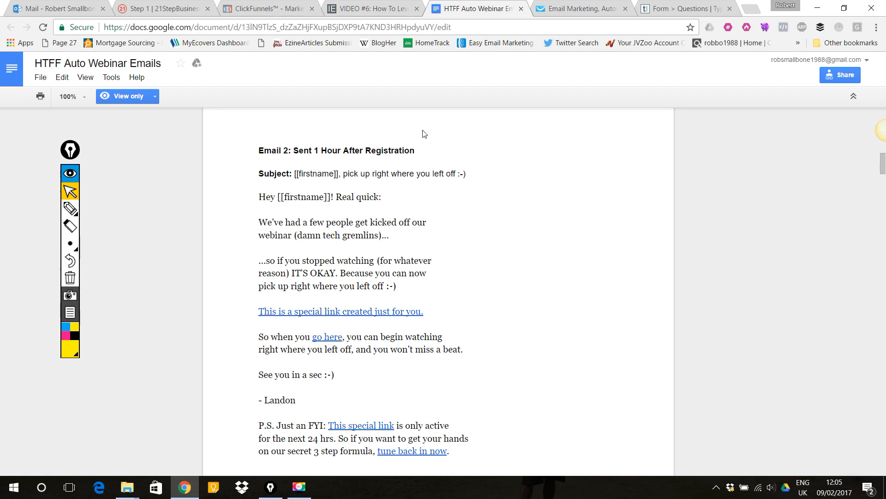
left_click(425, 318)
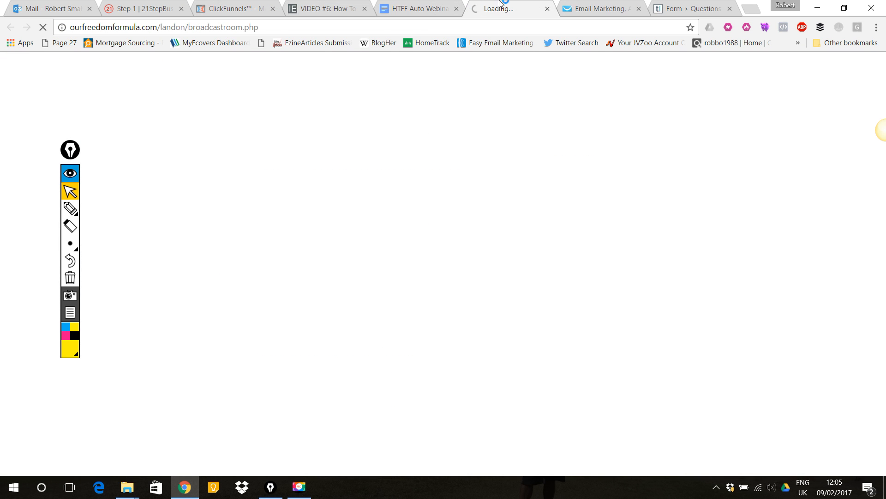
left_click(547, 9)
left_click_drag(424, 312, 255, 309)
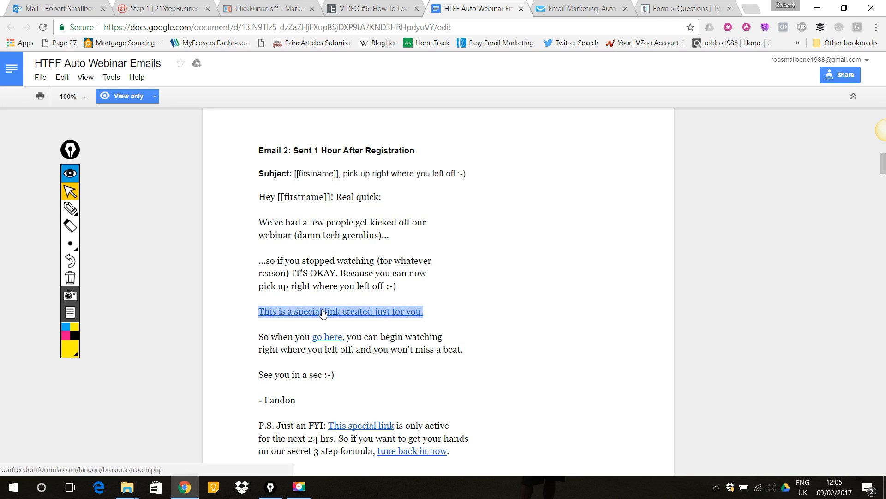
left_click(420, 282)
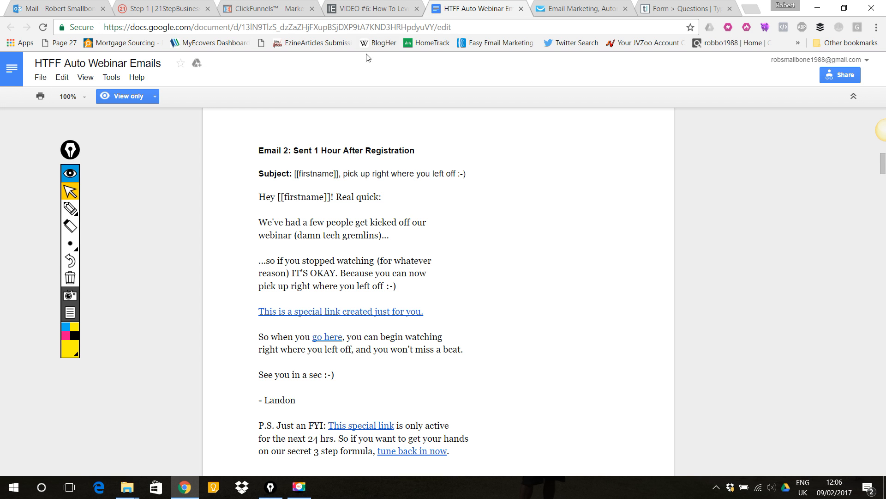
- Highlight Email 1's content from its heading to the seat link
scroll(339, 215, "up", 10)
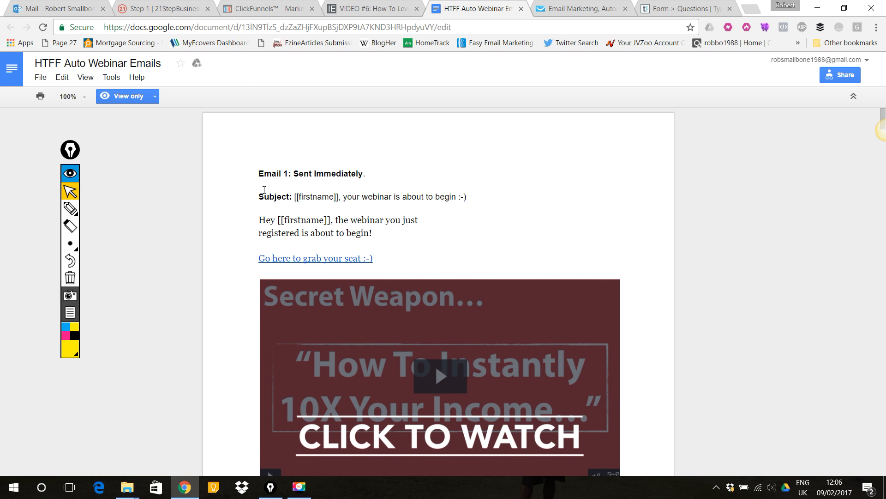
left_click_drag(252, 179, 391, 259)
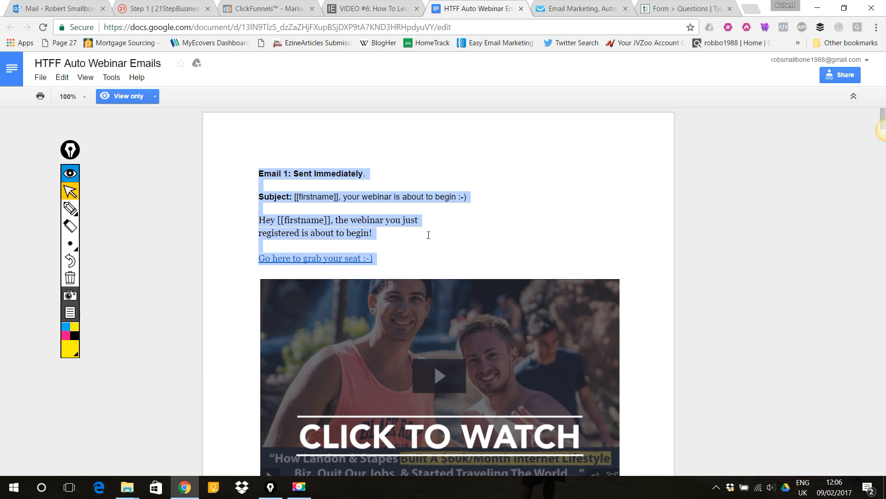
left_click(289, 171)
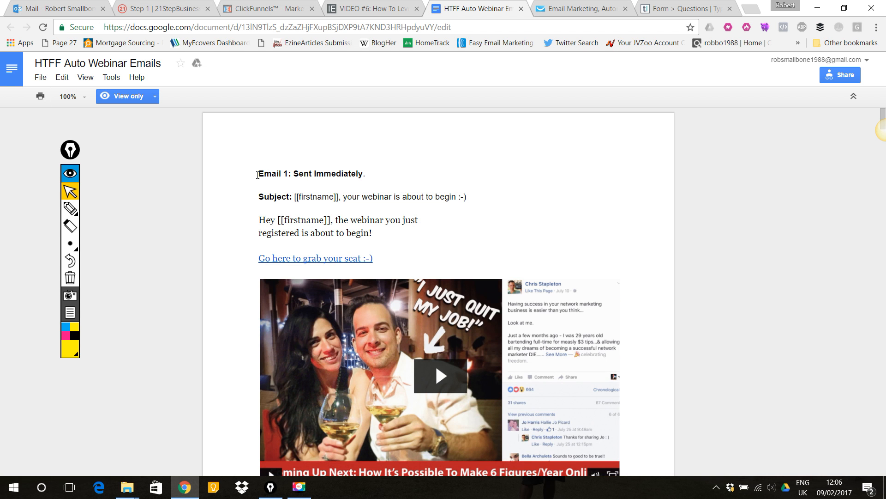
- Select Email 1's content in the templates document and review the time-based autoresponder setup page
left_click_drag(352, 204, 405, 258)
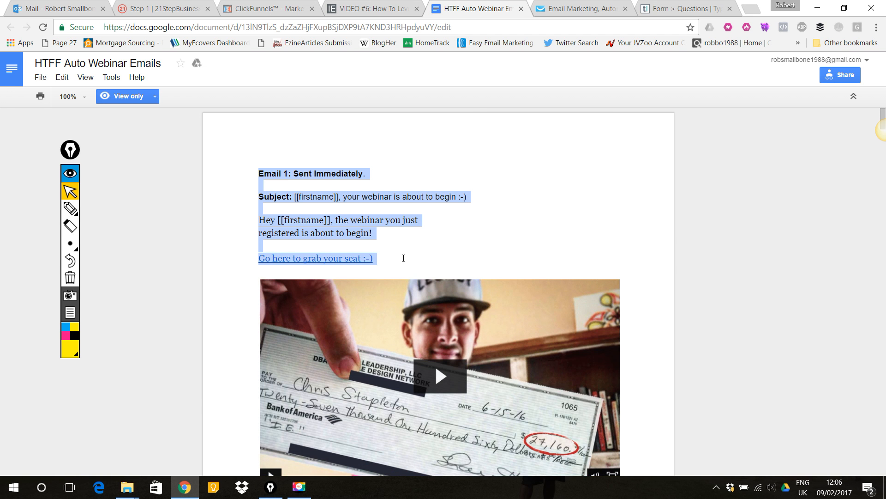
left_click(574, 9)
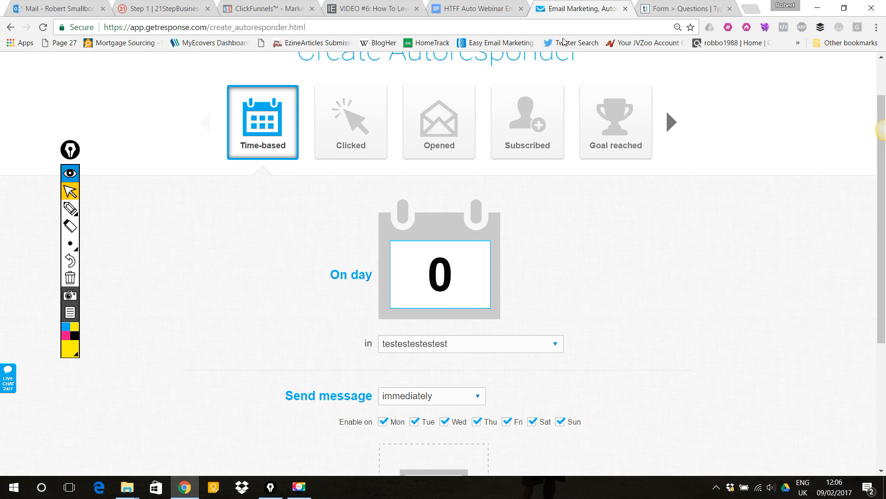
left_click(514, 6)
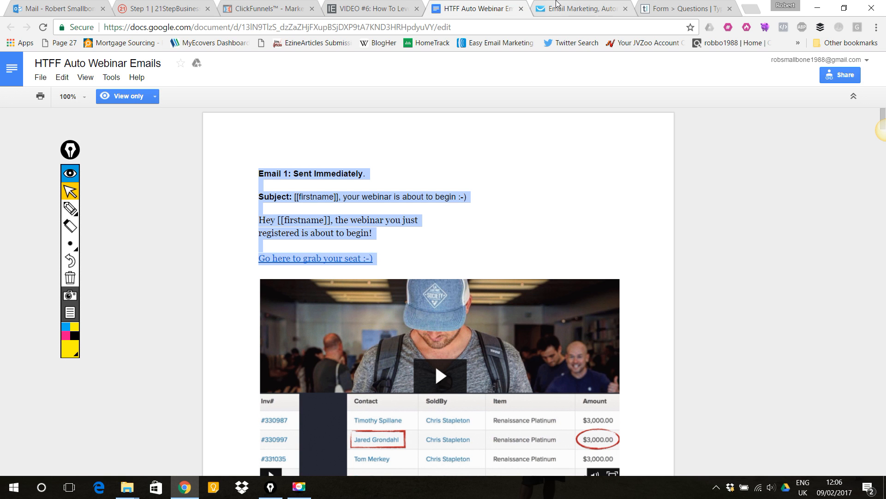
left_click(571, 5)
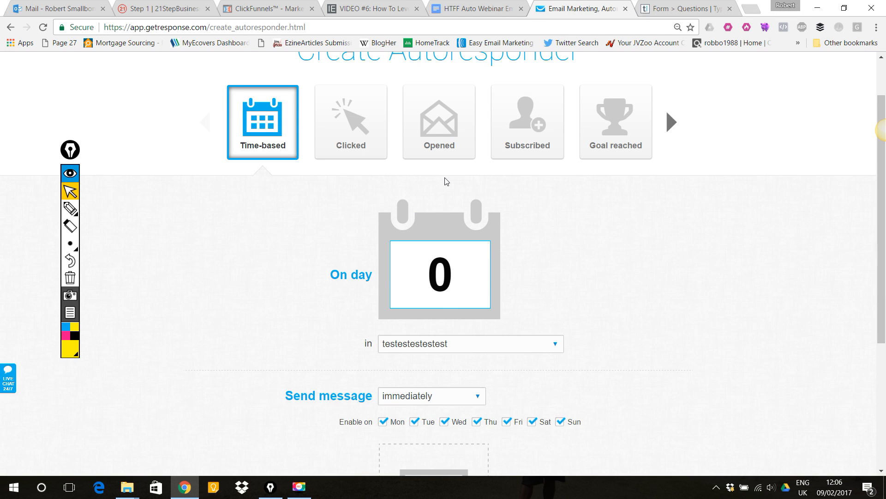
scroll(577, 227, "up", 1)
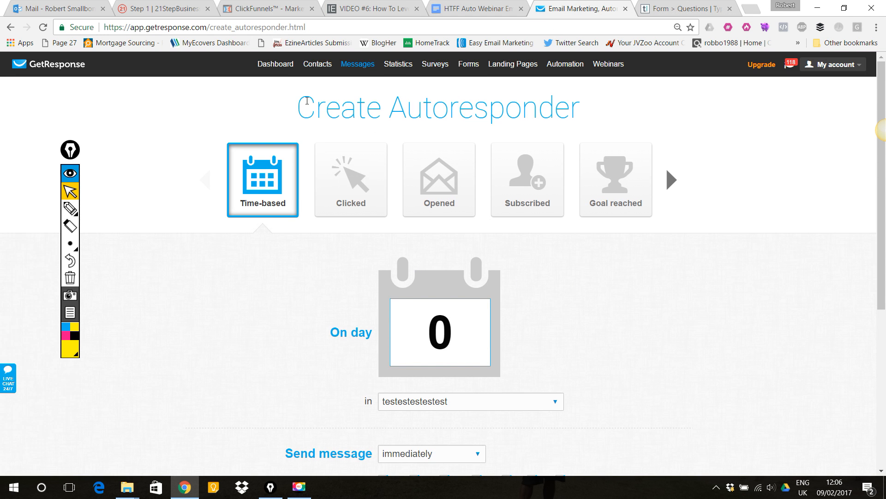
scroll(637, 180, "down", 3)
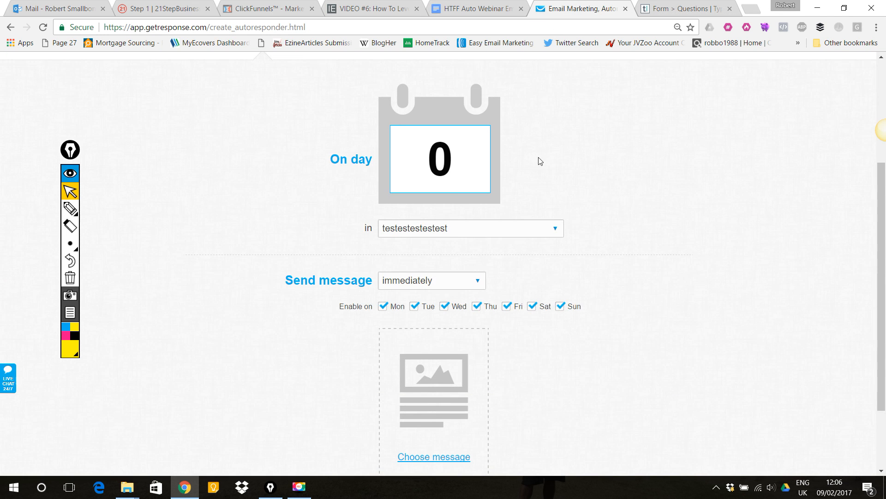
scroll(614, 178, "down", 1)
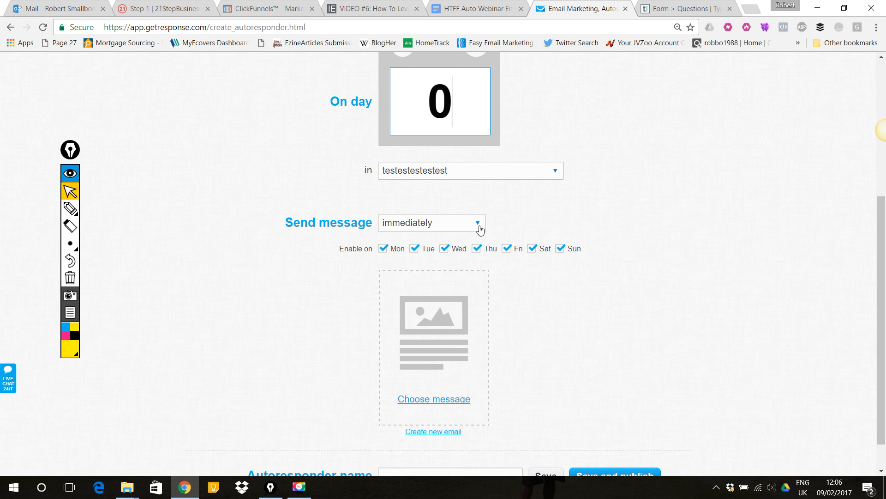
scroll(637, 238, "down", 1)
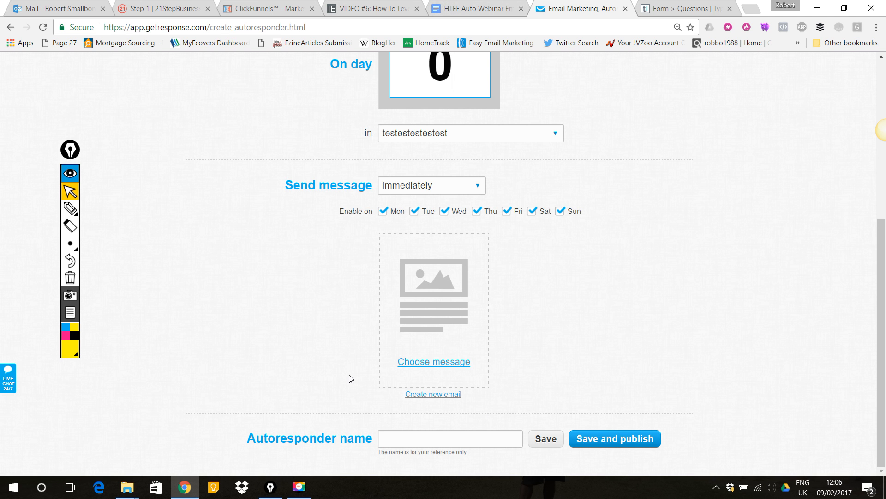
- Copy Email 1's subject line from the templates document and paste it as the autoresponder name
left_click(476, 8)
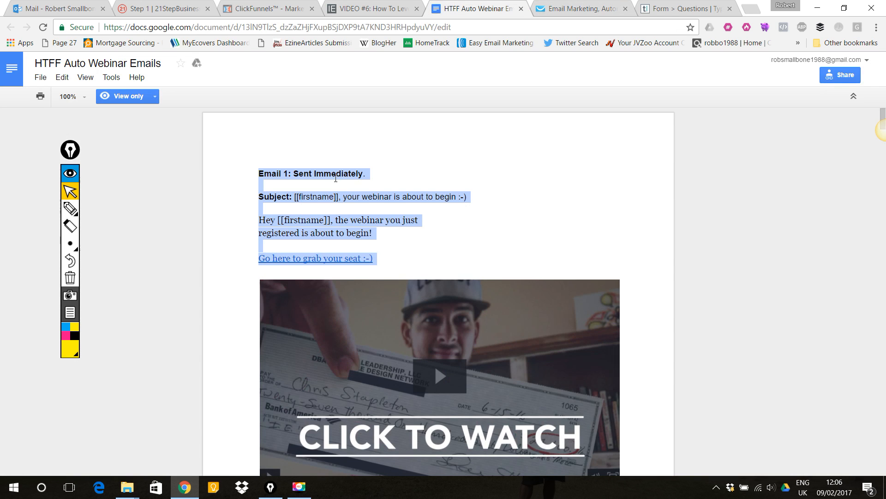
left_click(466, 196)
left_click_drag(424, 195, 295, 196)
key("ctrl+c")
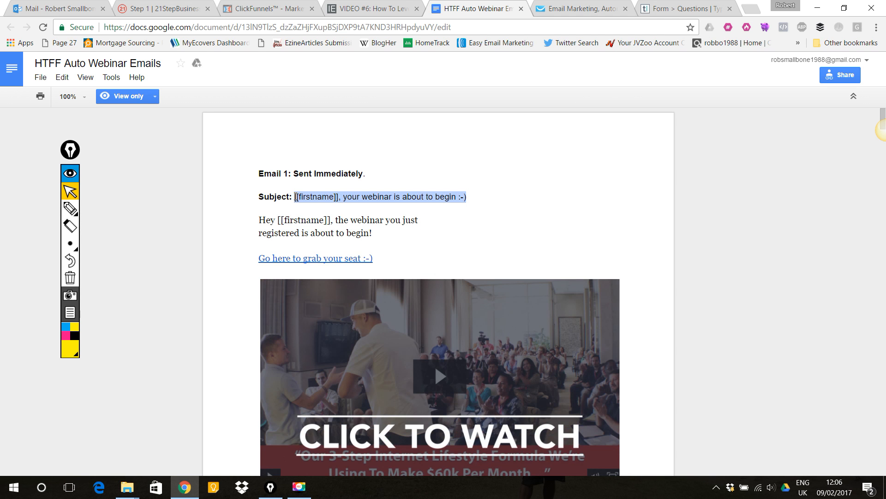
left_click(376, 8)
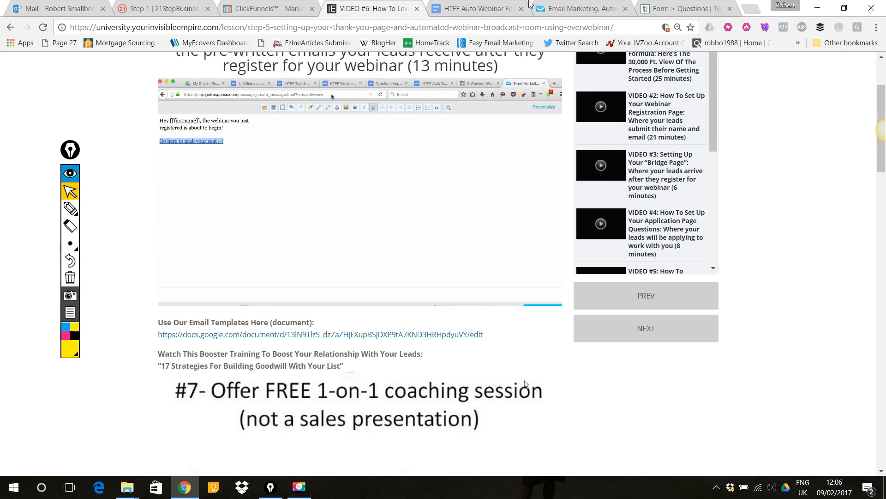
left_click(572, 9)
left_click(437, 442)
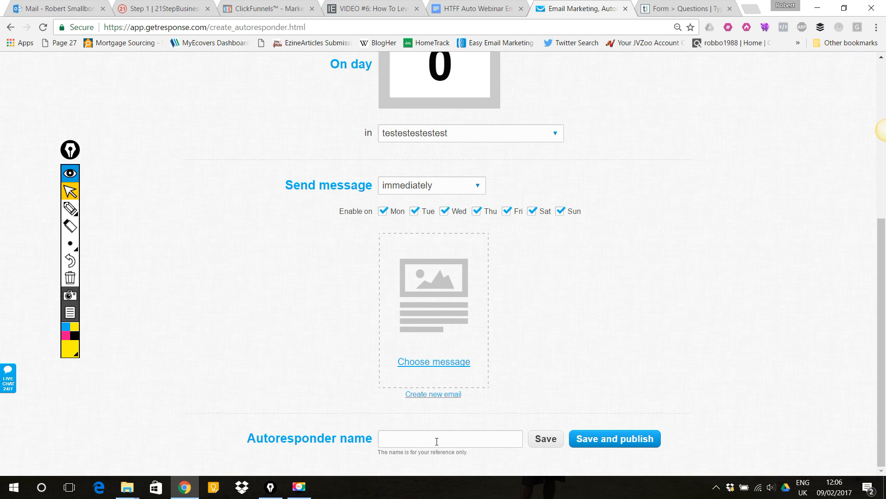
type("your webinar is about to begin :-)")
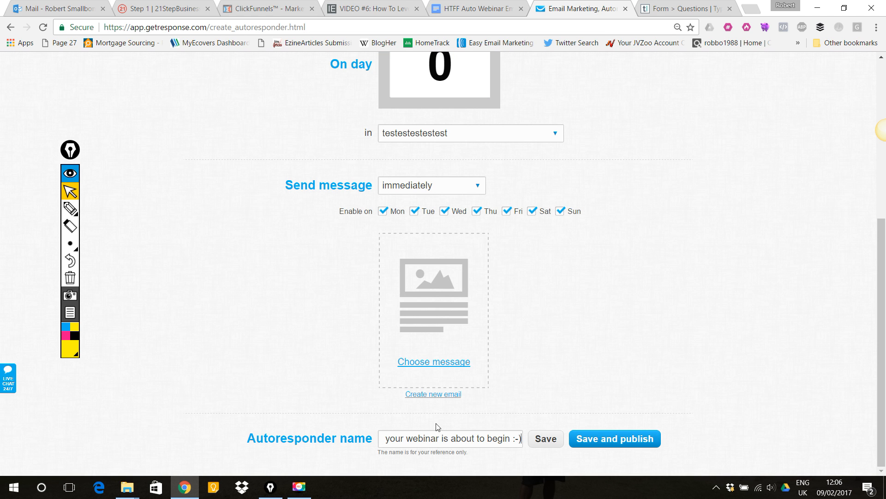
- Create a new email and paste the subject line into both the message name and subject fields
left_click(424, 397)
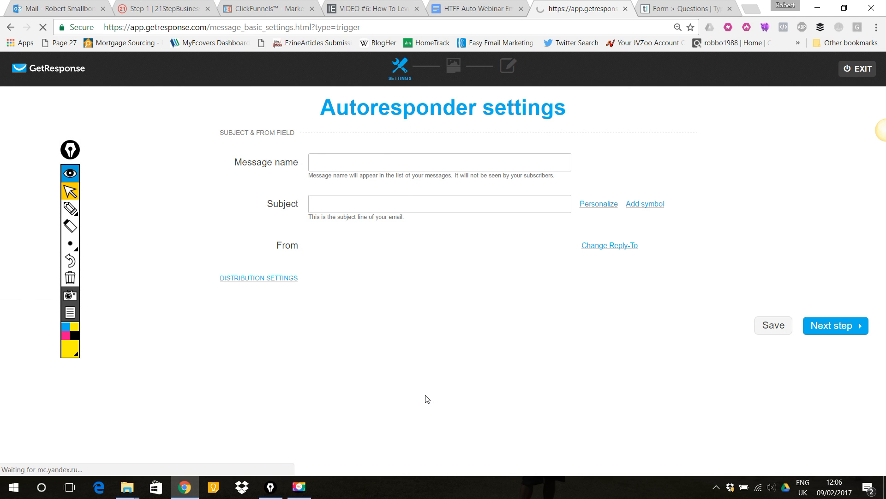
left_click(380, 165)
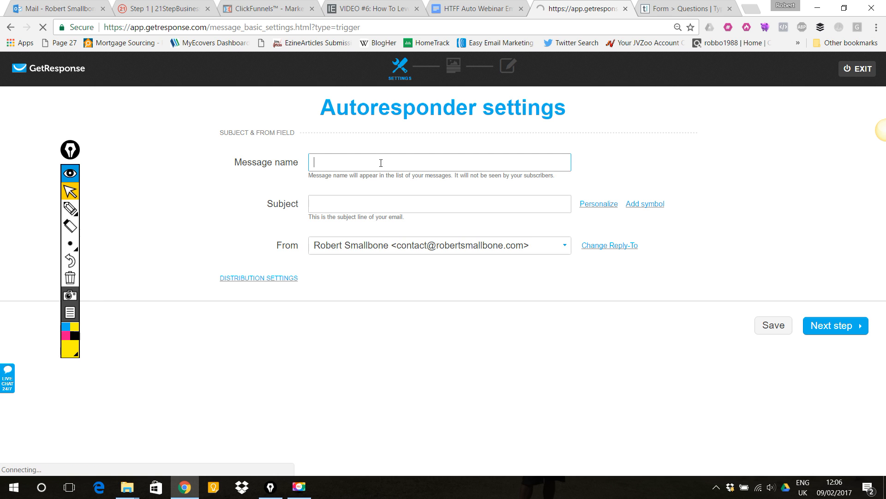
key("ctrl+v")
left_click(379, 204)
key("ctrl+v")
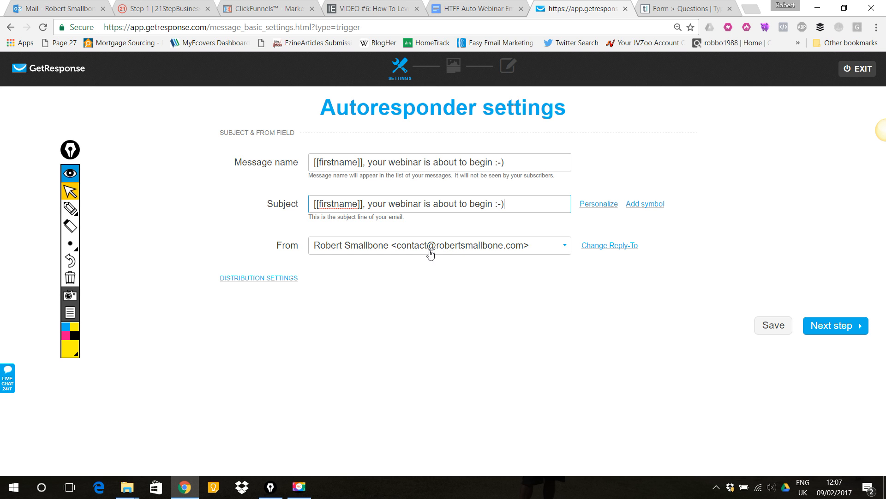
- Choose the alternative personal sender address as the From address and continue to the template step
left_click(567, 247)
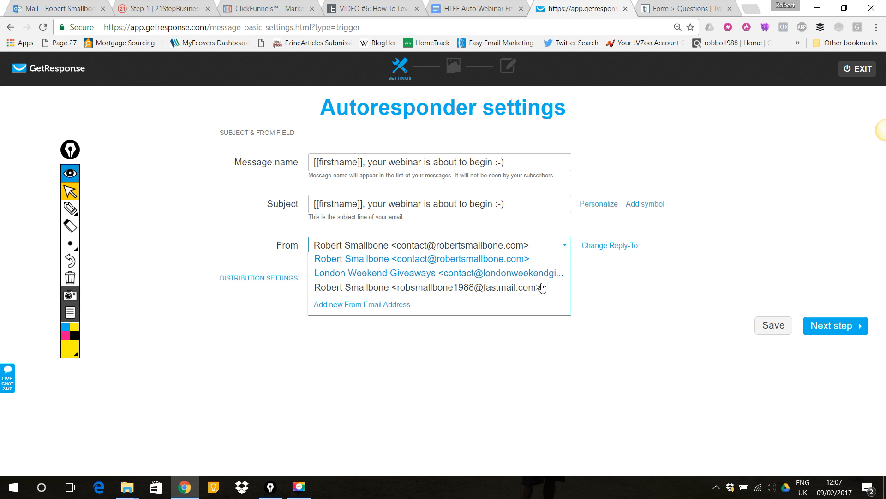
left_click(527, 288)
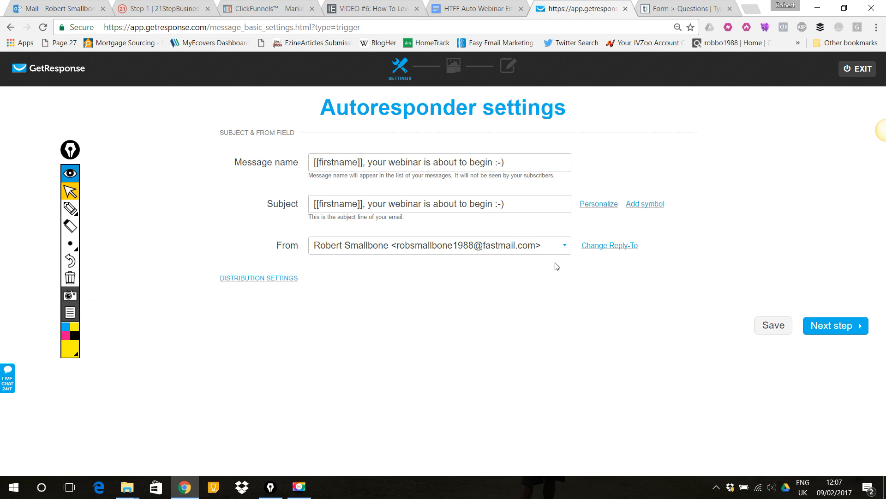
left_click(839, 328)
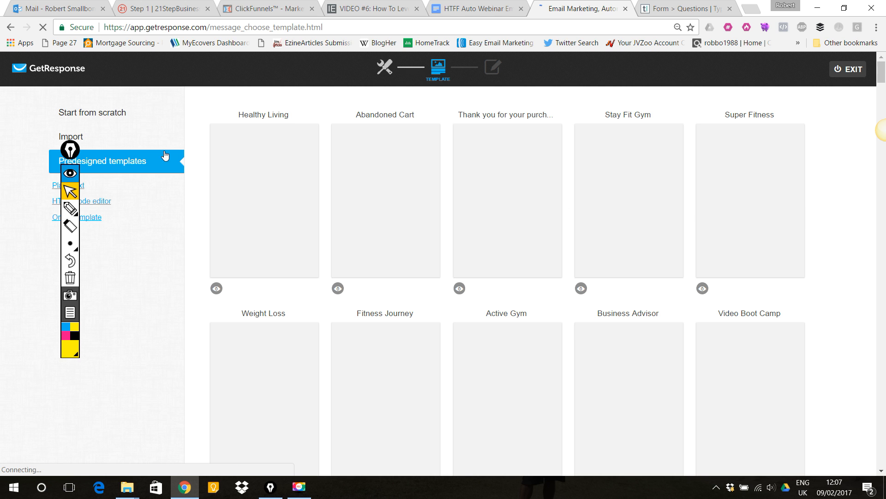
- Start the email from scratch using the 1 column-3 layout
left_click_drag(81, 149, 47, 148)
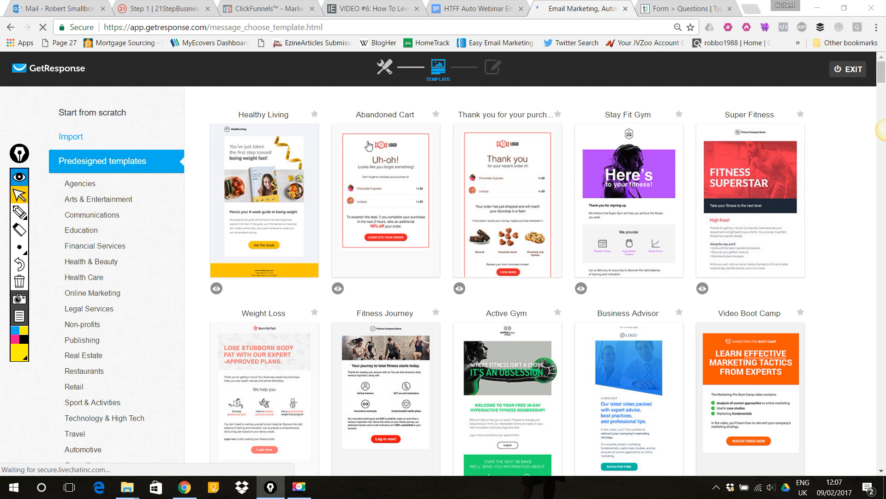
mouse_move(369, 146)
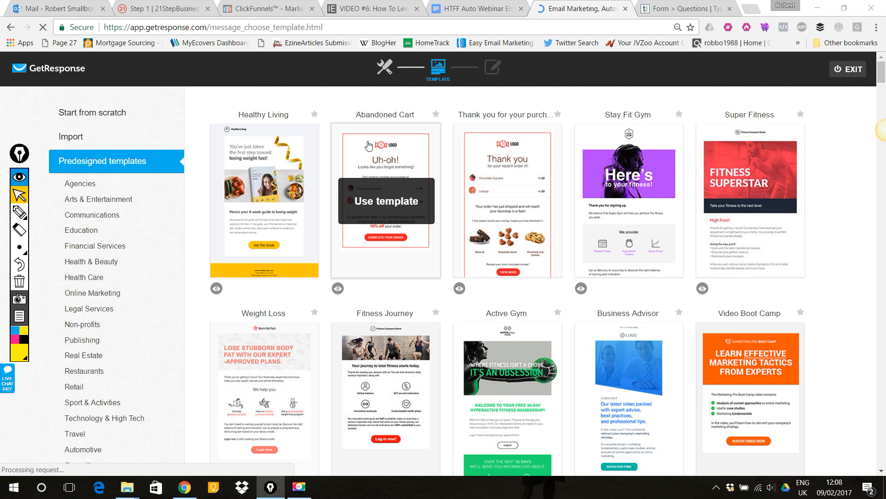
left_click(110, 117)
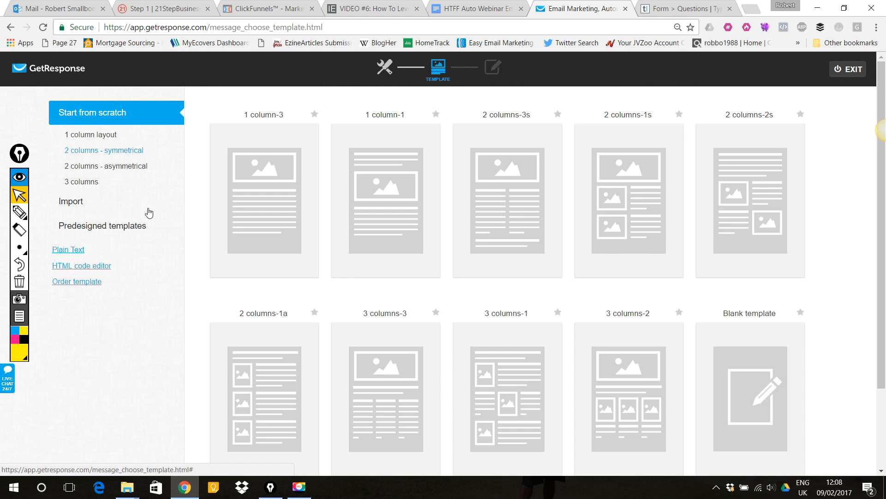
mouse_move(218, 161)
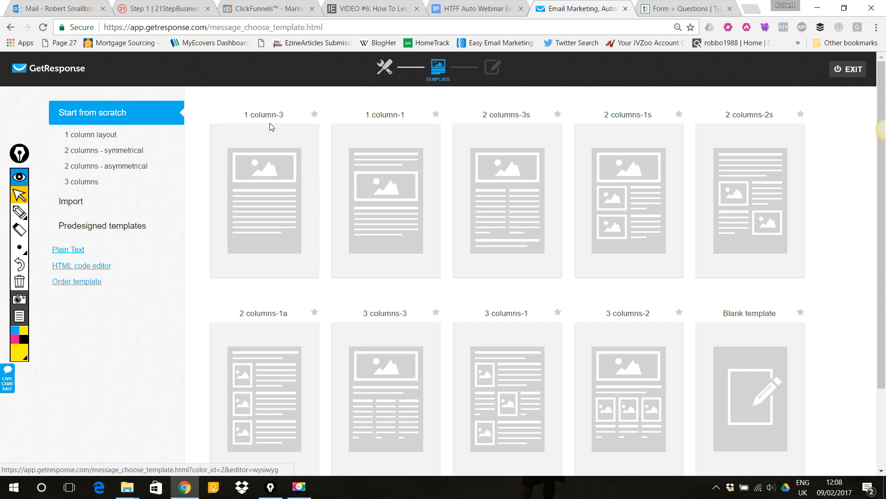
left_click(273, 141)
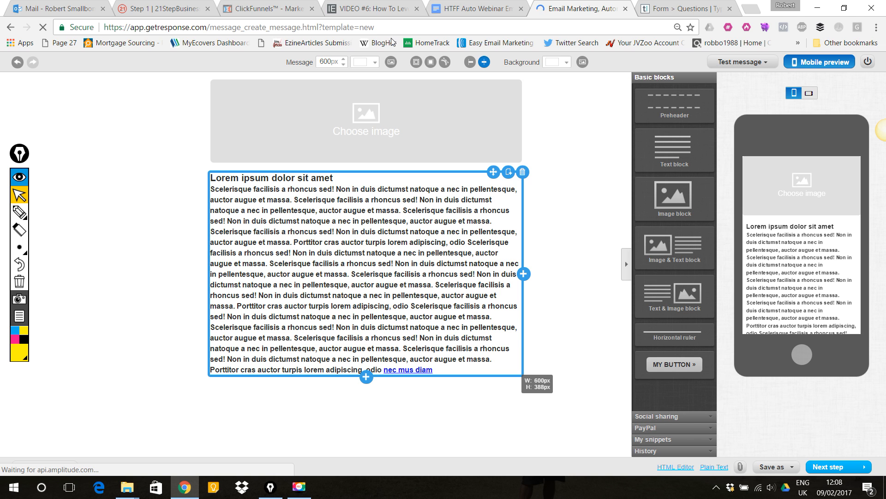
left_click(16, 215)
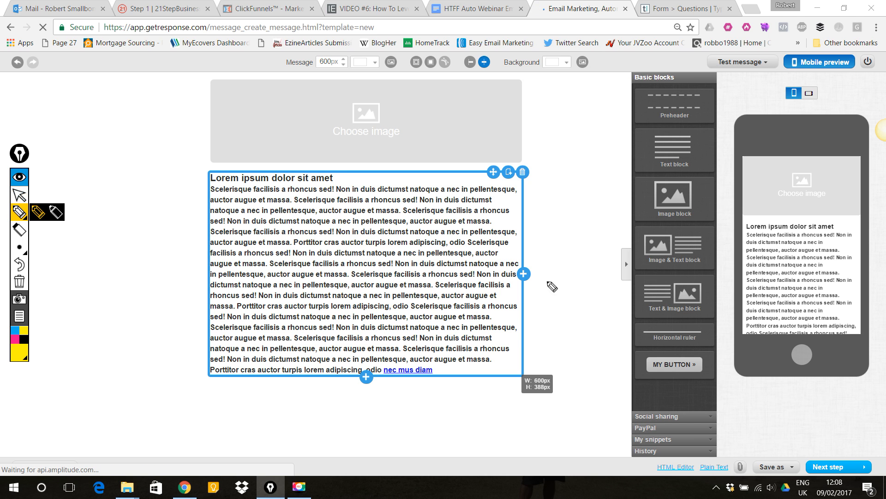
mouse_move(484, 434)
left_mouse_down()
mouse_move(479, 389)
mouse_move(499, 370)
left_mouse_up()
mouse_move(805, 445)
left_mouse_down()
mouse_move(783, 372)
mouse_move(817, 388)
left_mouse_up()
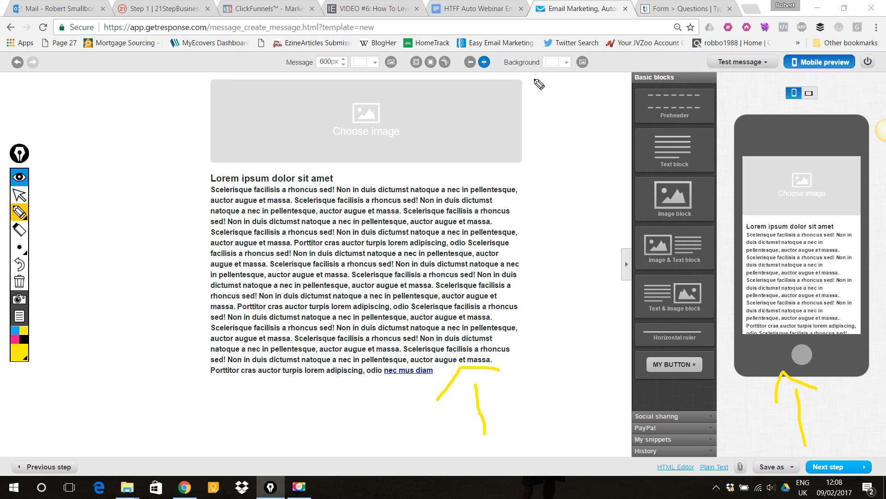
left_click(19, 281)
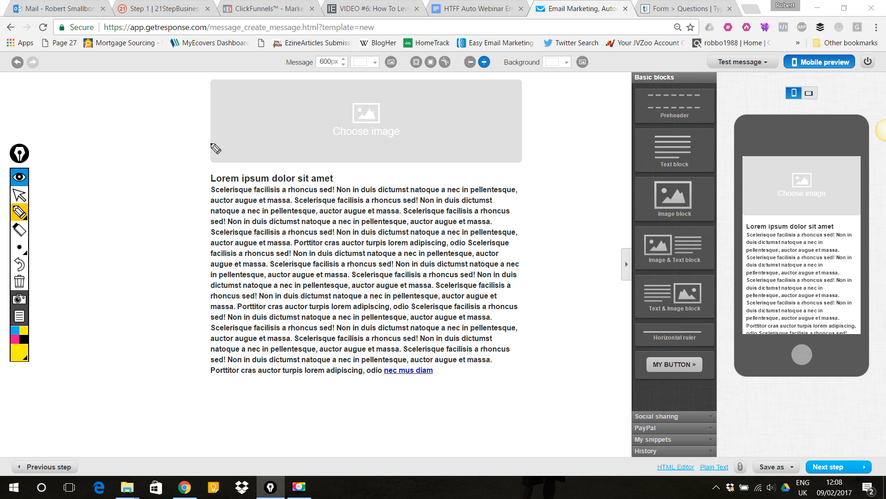
left_click(25, 195)
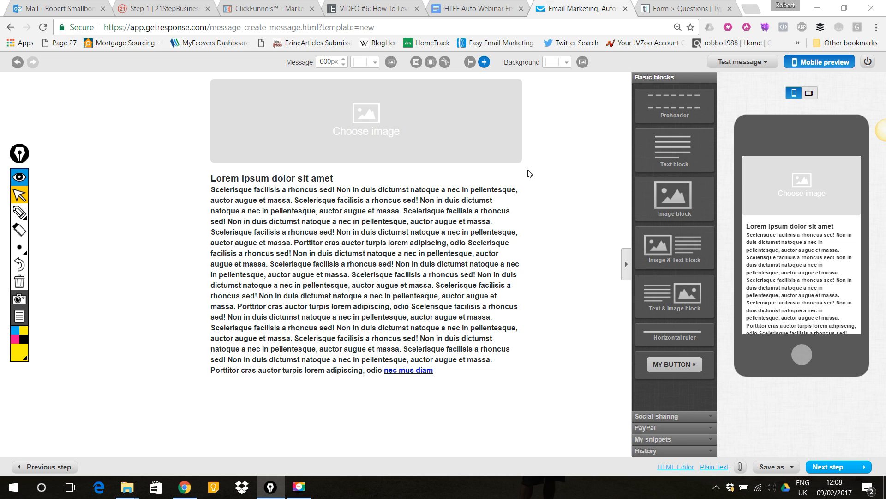
- Delete the default text block and the image block from the message
mouse_move(502, 204)
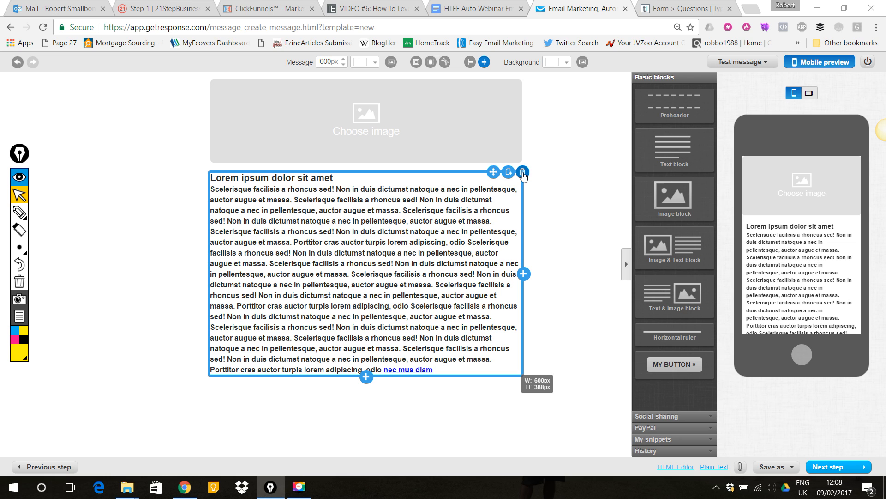
left_click(523, 175)
left_click(523, 174)
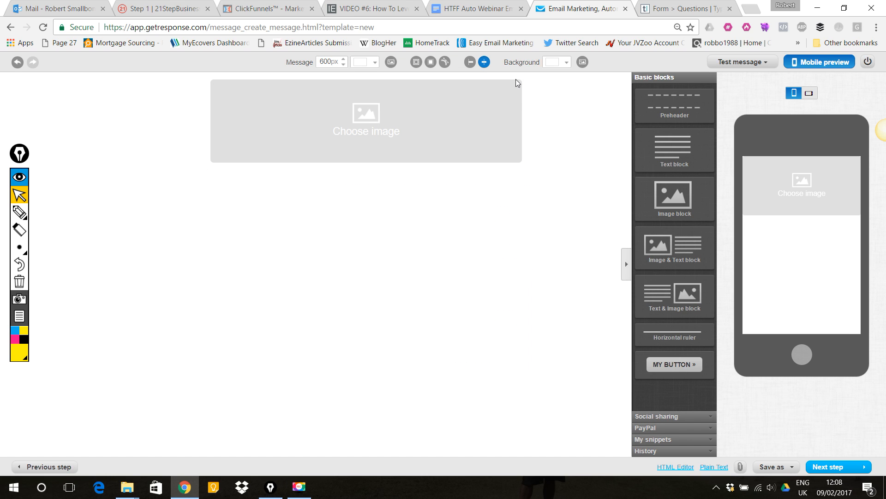
mouse_move(506, 91)
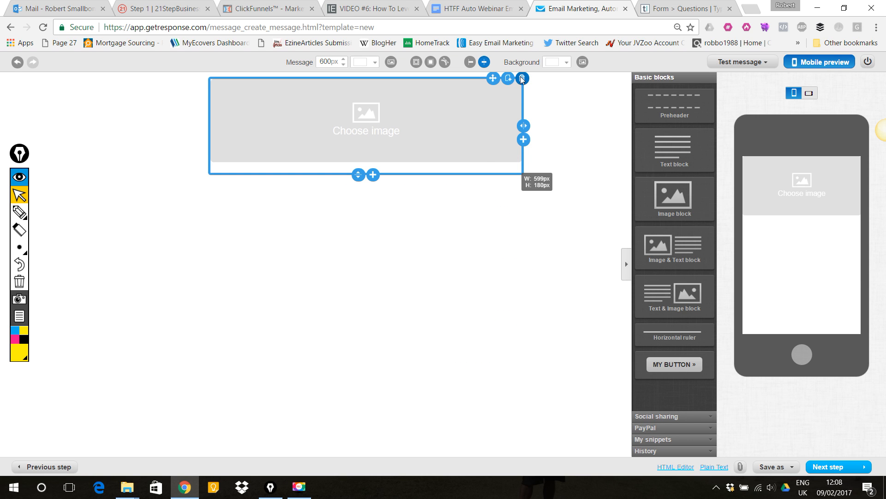
left_click(522, 79)
- Add a Text block to the empty message and align the message to the left
left_click_drag(670, 148, 367, 115)
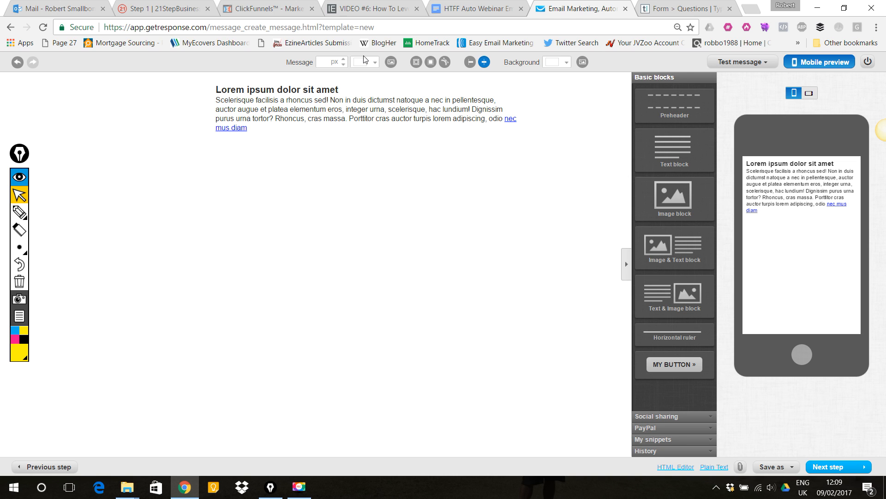
left_click(391, 178)
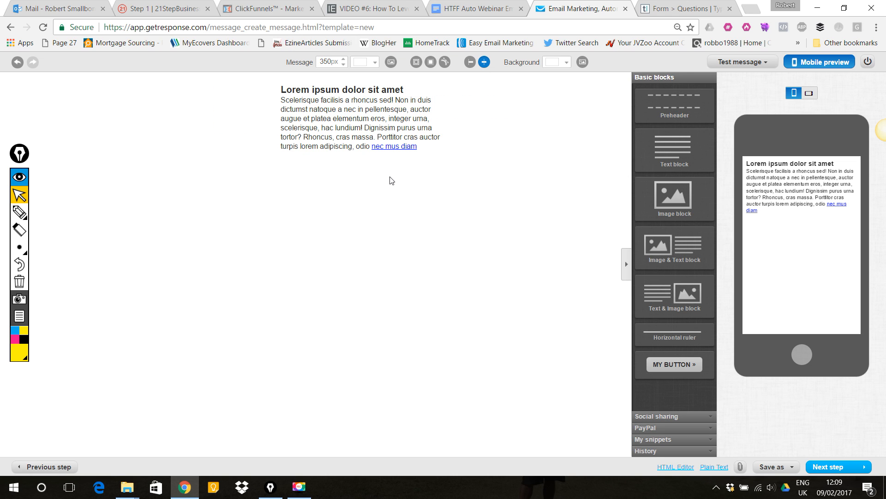
left_click(470, 63)
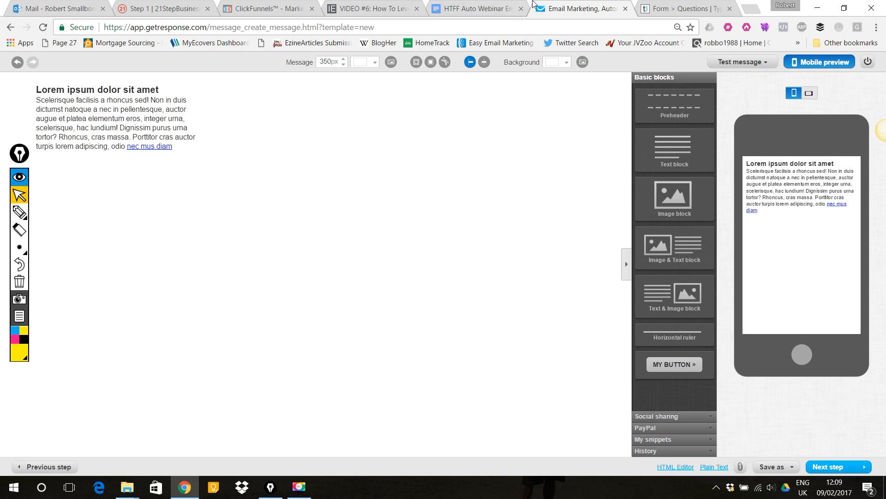
- Select Email 1's body in the templates document, from the webinar link text down to the sign-off
left_click(478, 6)
left_click_drag(395, 258, 349, 296)
left_click_drag(258, 180, 361, 415)
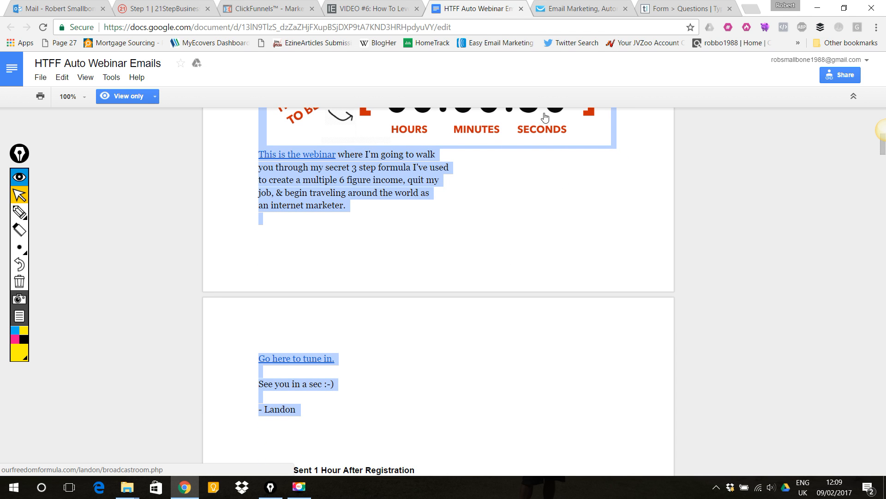
- Replace the placeholder text block content with the pasted Email 1 body and remove the extra blank lines
left_click(580, 9)
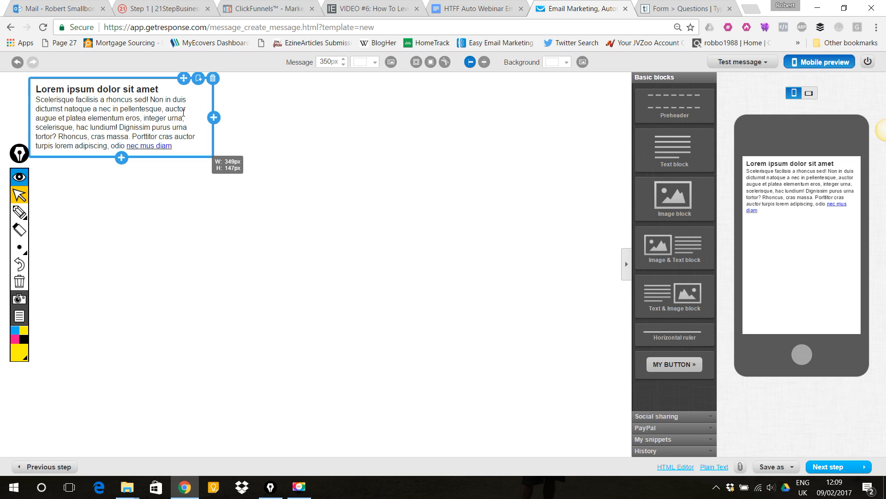
left_click(179, 148)
left_click_drag(179, 147, 36, 89)
key("Delete")
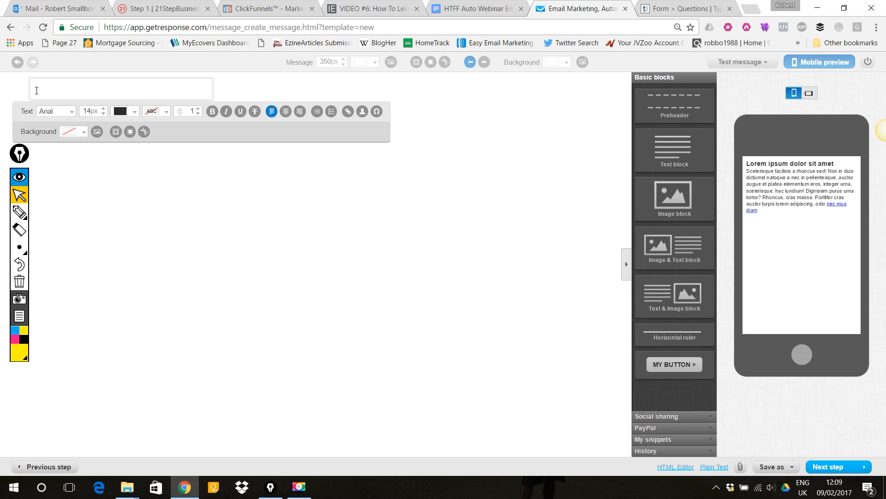
key("ctrl+v")
left_click(137, 138)
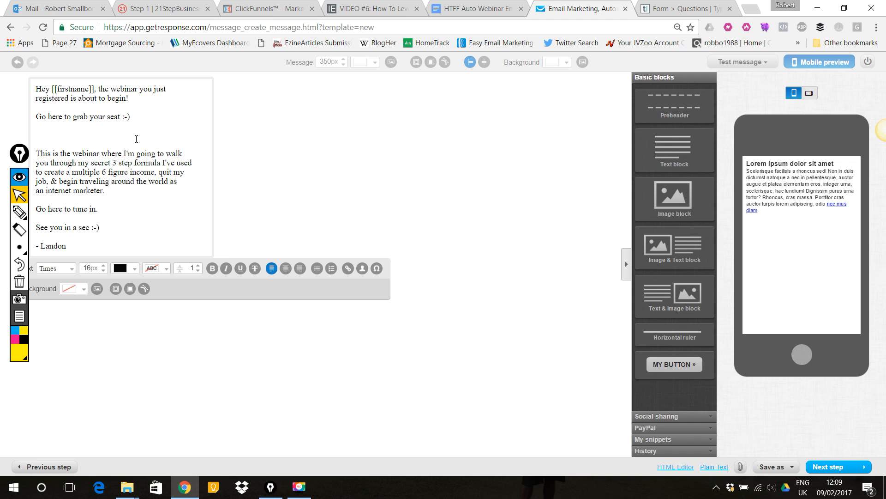
key("Delete")
key("Delete")
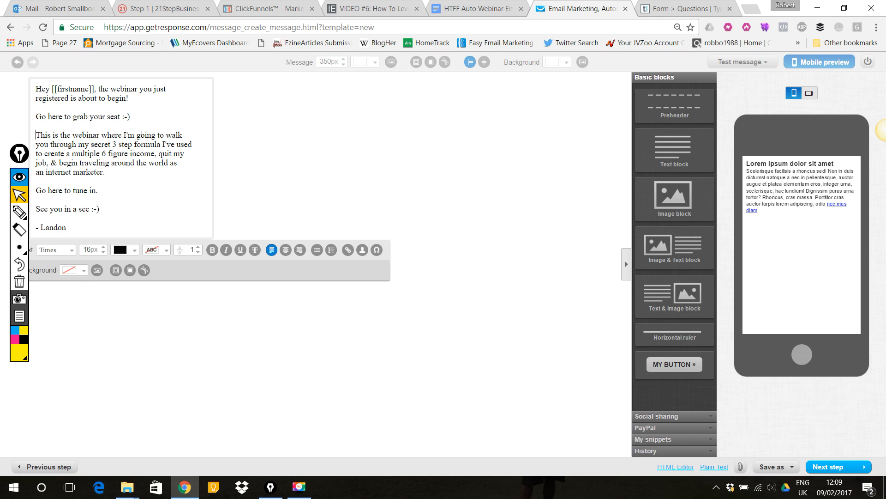
- Review the template's link lines and locate the Webinar Broadcast Room page in the ClickFunnels funnel
left_click(99, 89)
left_click_drag(53, 88, 96, 85)
left_click(95, 99)
left_click(480, 8)
left_click(461, 251)
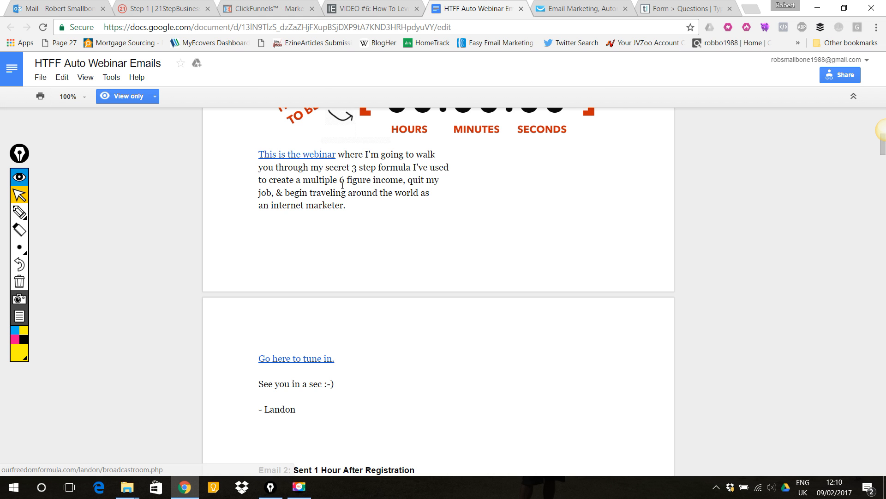
scroll(351, 244, "up", 10)
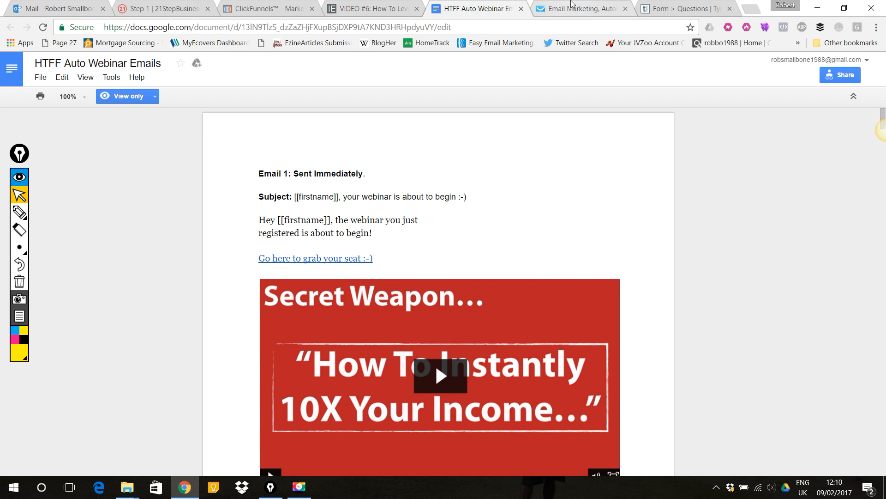
left_click(279, 6)
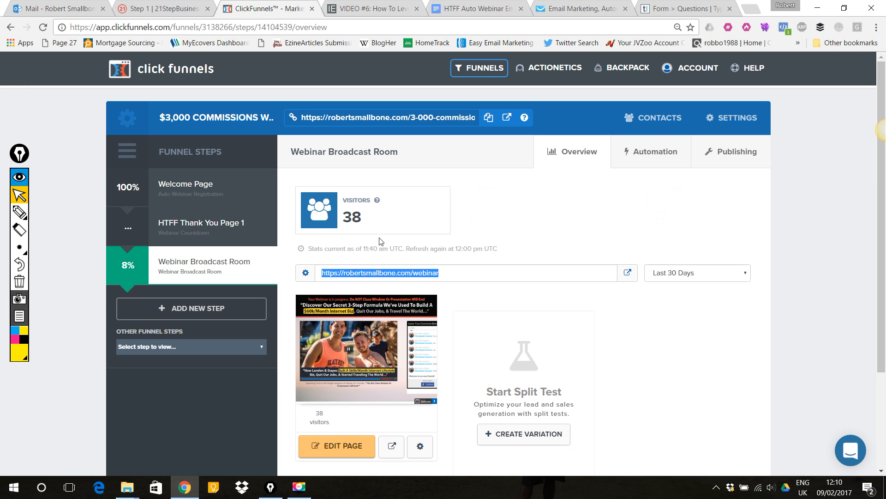
left_click(19, 212)
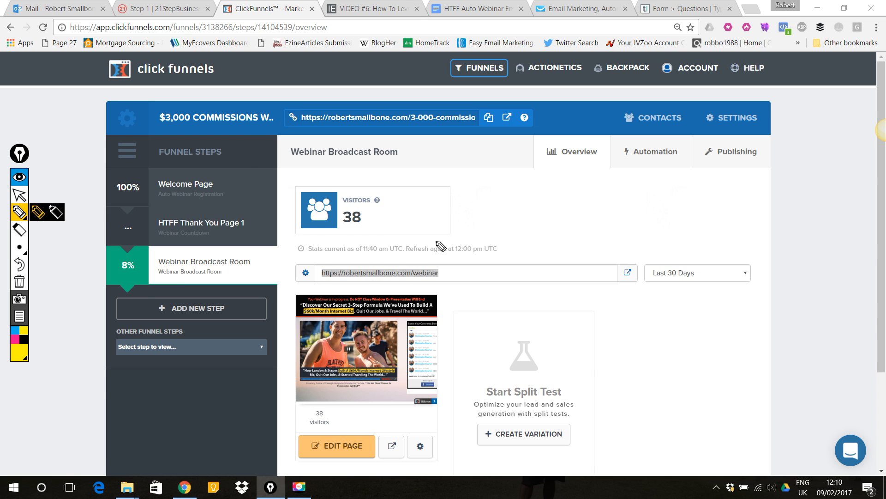
mouse_move(74, 330)
left_mouse_down()
mouse_move(115, 292)
mouse_move(143, 282)
mouse_move(135, 303)
left_mouse_up()
left_click_drag(535, 199, 442, 268)
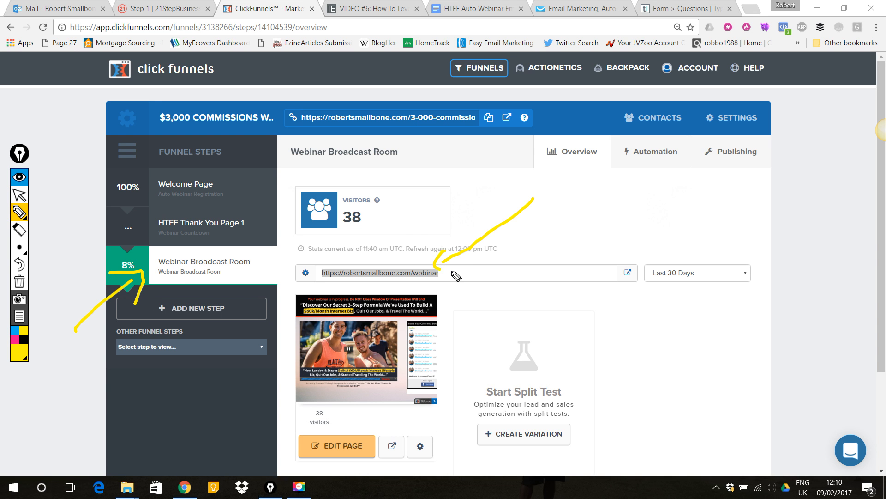
mouse_move(506, 341)
left_mouse_down()
mouse_move(445, 311)
mouse_move(450, 293)
mouse_move(473, 328)
left_mouse_up()
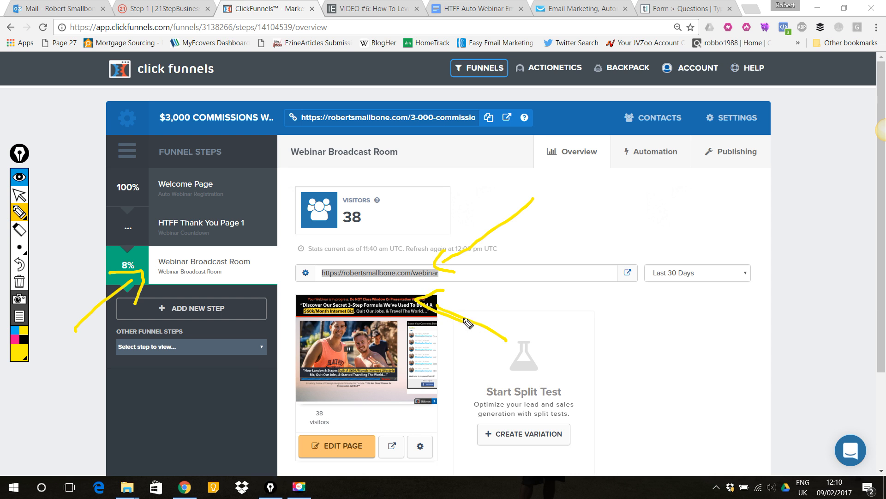
mouse_move(422, 305)
left_mouse_down()
mouse_move(390, 282)
mouse_move(386, 293)
mouse_move(409, 284)
left_mouse_up()
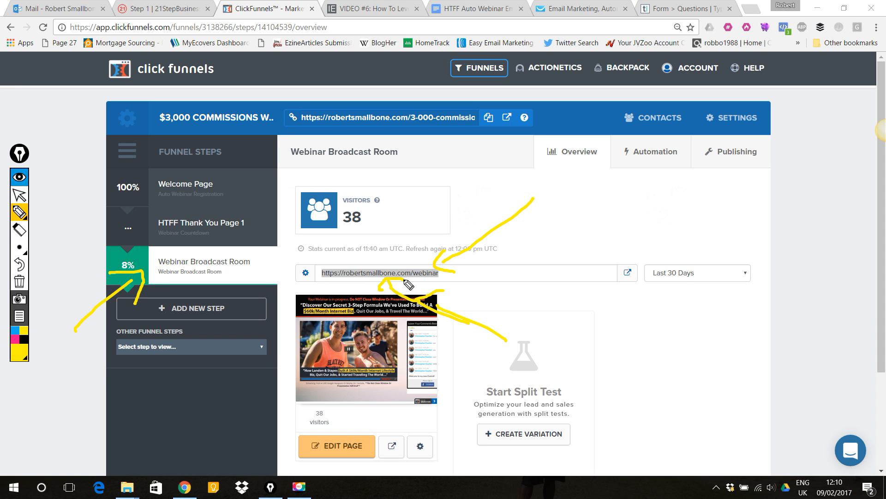
left_click(19, 281)
left_click(19, 194)
- Copy the Webinar Broadcast Room page URL and return to the email editor
left_click(456, 281)
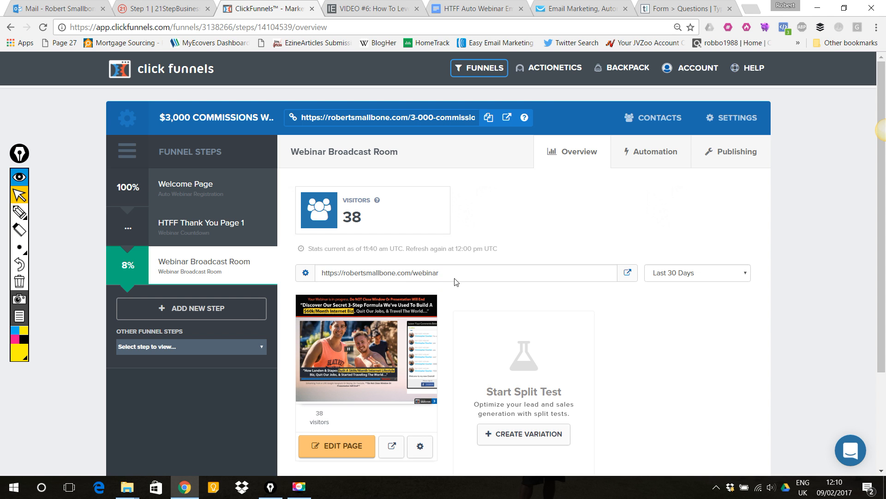
left_click_drag(455, 281, 322, 280)
key("ctrl+c")
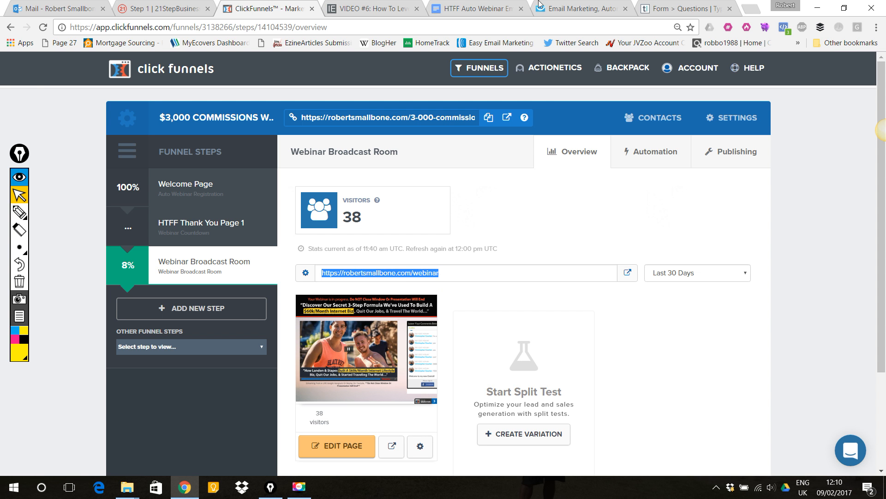
left_click(466, 8)
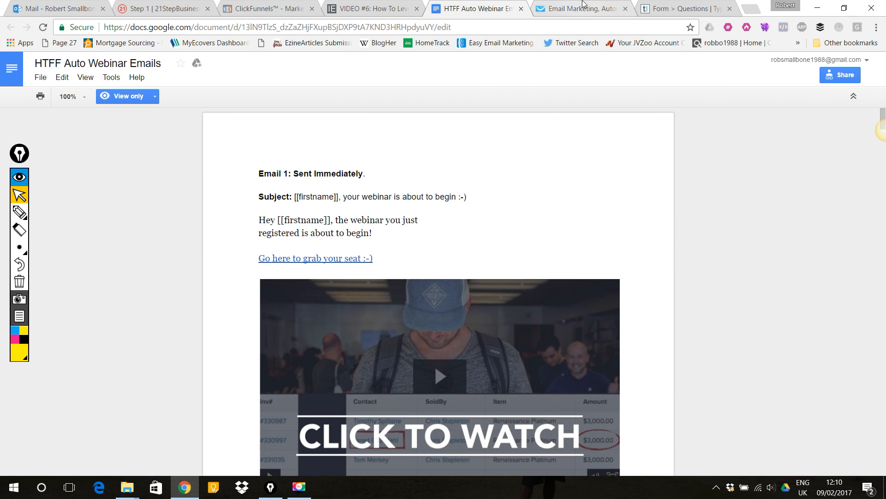
left_click(583, 5)
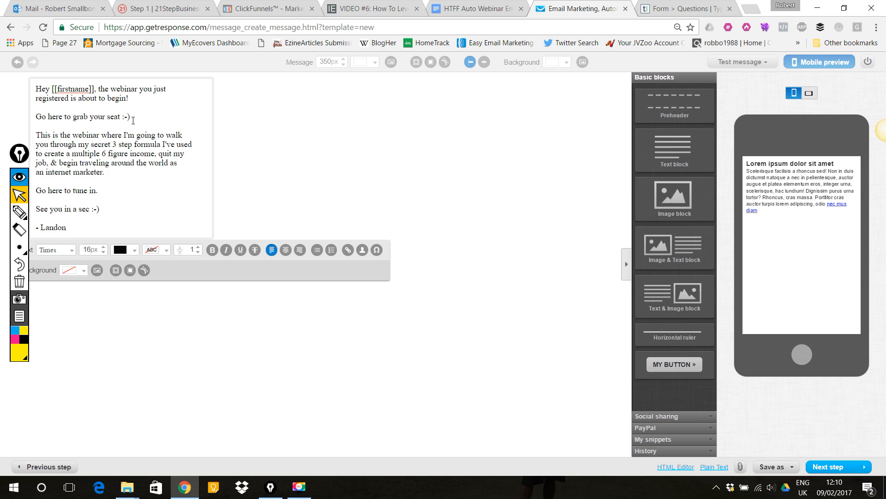
- Link the line "Go here to grab your seat :-)" to the copied webinar URL with the title Webinar
left_click_drag(133, 115, 36, 118)
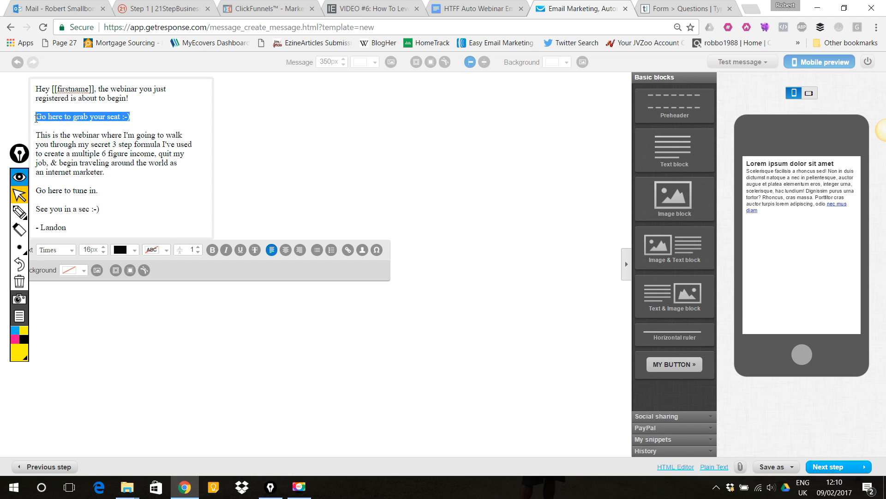
left_click(348, 250)
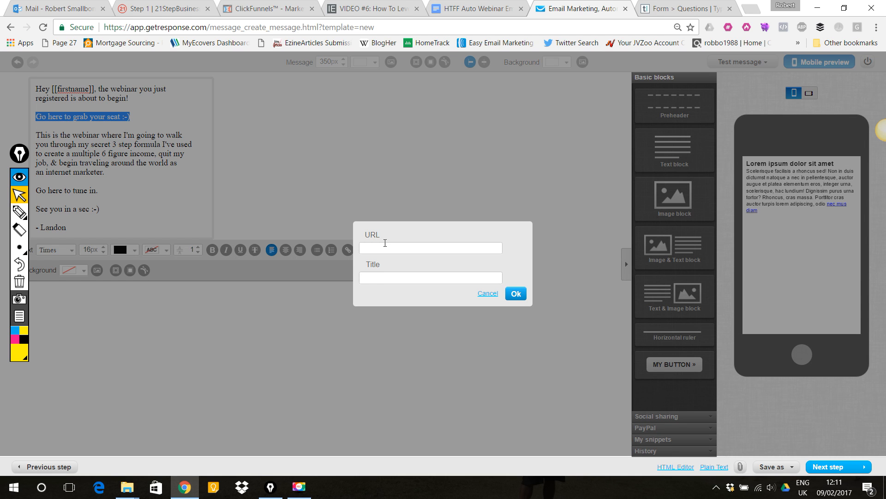
left_click(400, 249)
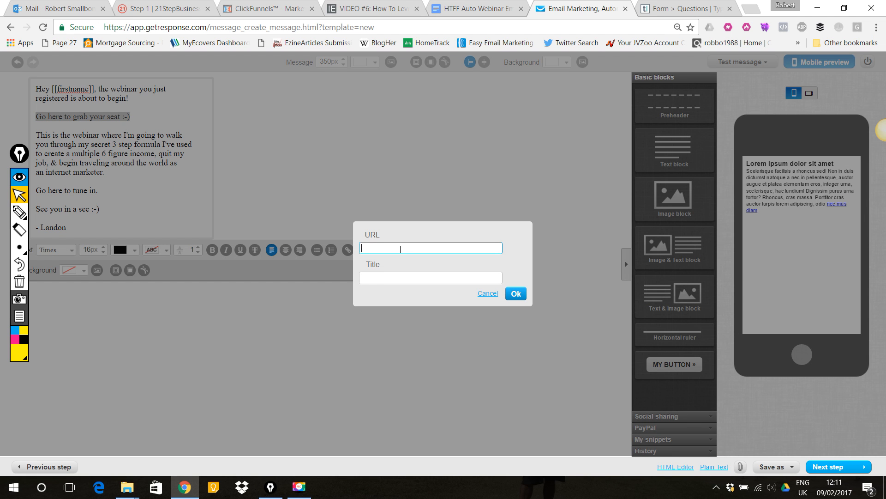
left_click(400, 249)
left_click(410, 260)
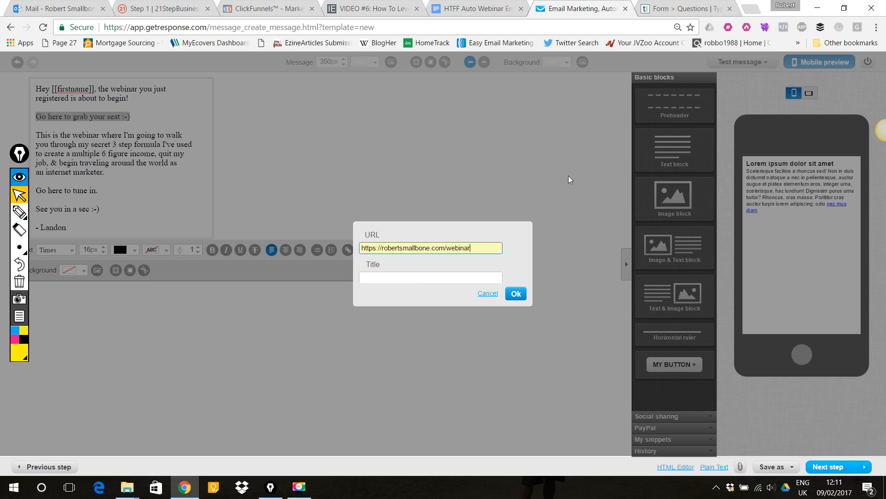
left_click(466, 279)
type("We")
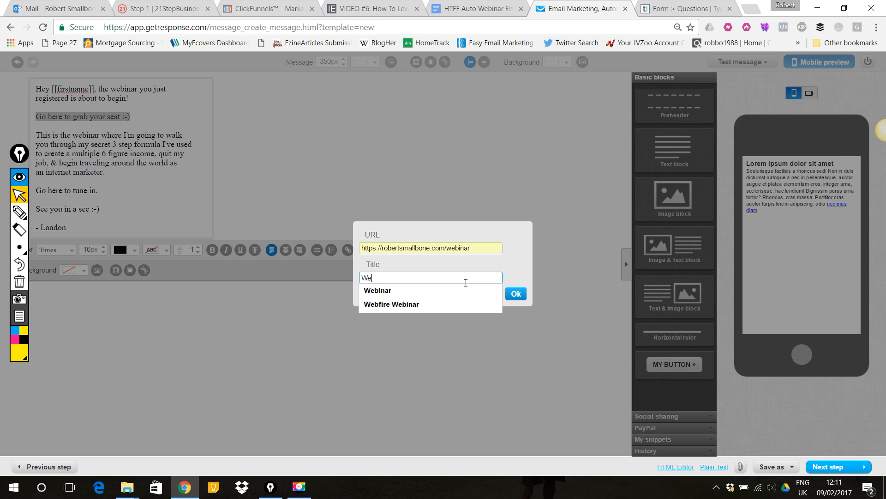
key("Down")
key("Return")
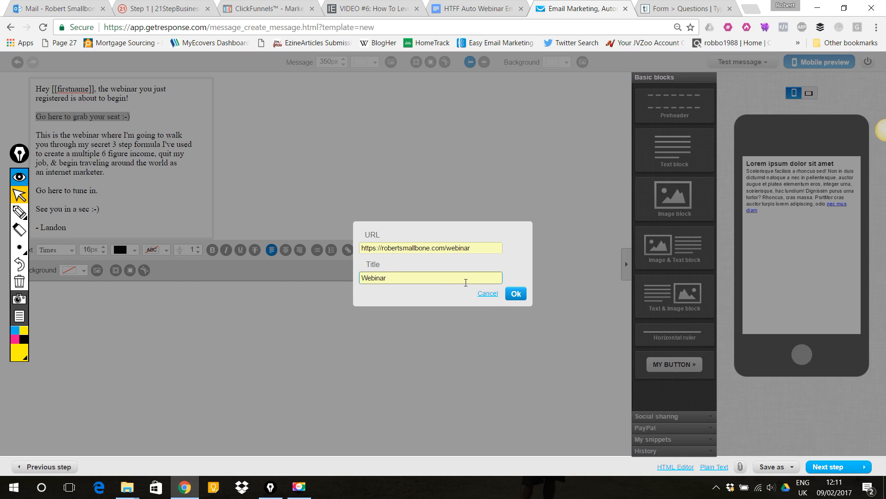
left_click(517, 294)
- Link the line "Go here to tune in." to the same webinar URL
left_click_drag(106, 208, 38, 209)
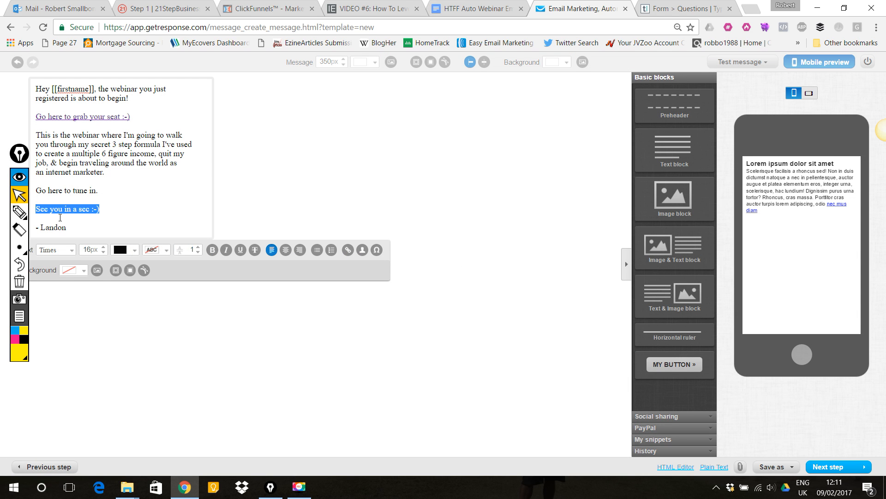
left_click_drag(99, 191, 34, 194)
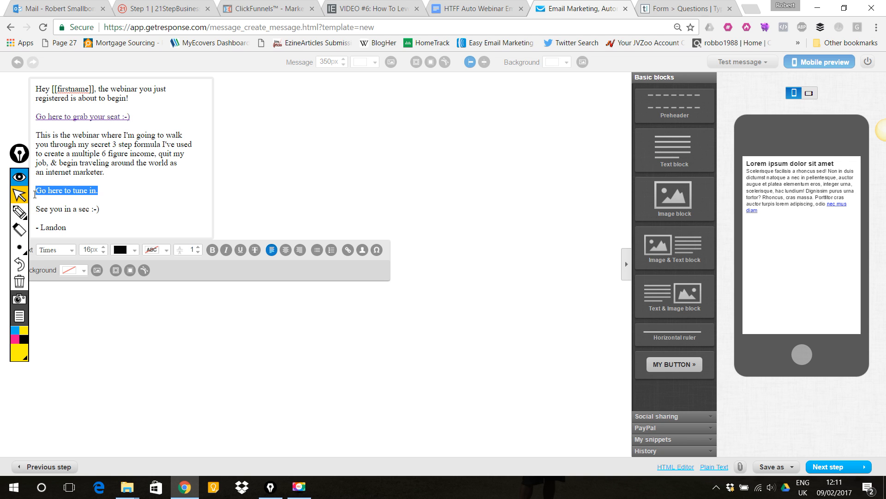
left_click(349, 251)
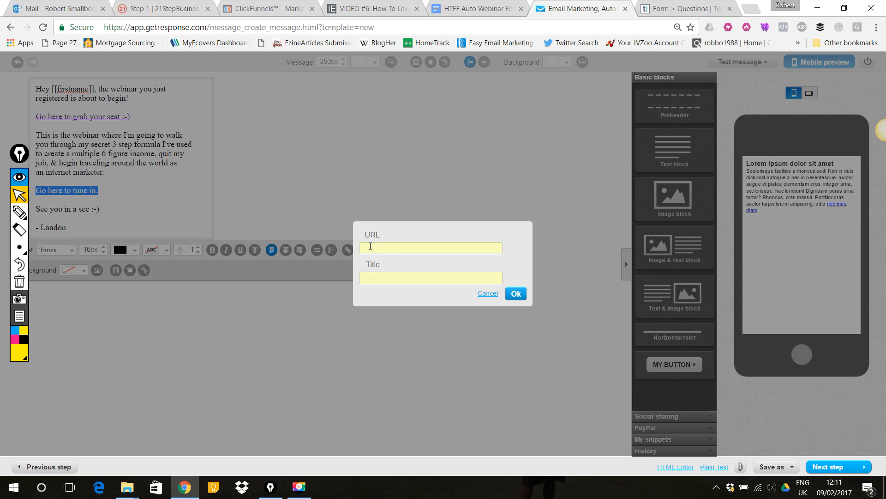
left_click(371, 253)
key("ctrl+v")
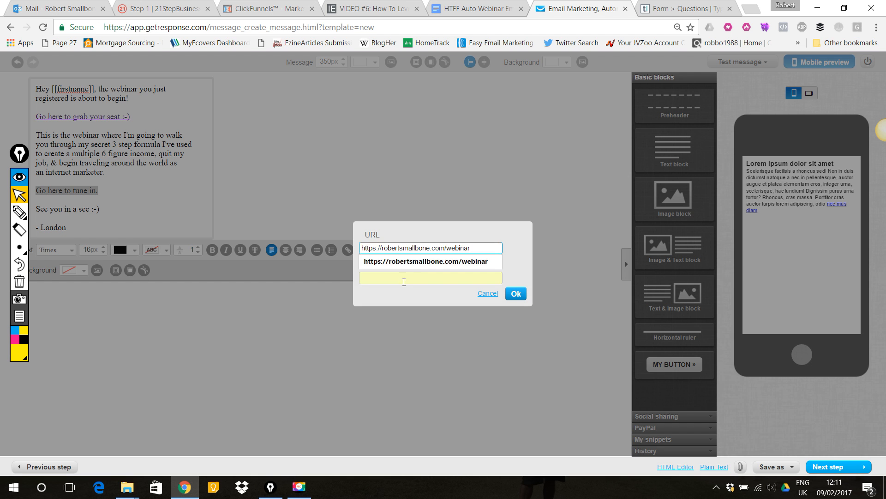
left_click(407, 275)
left_click(407, 276)
left_click(408, 290)
left_click(515, 294)
left_click(170, 184)
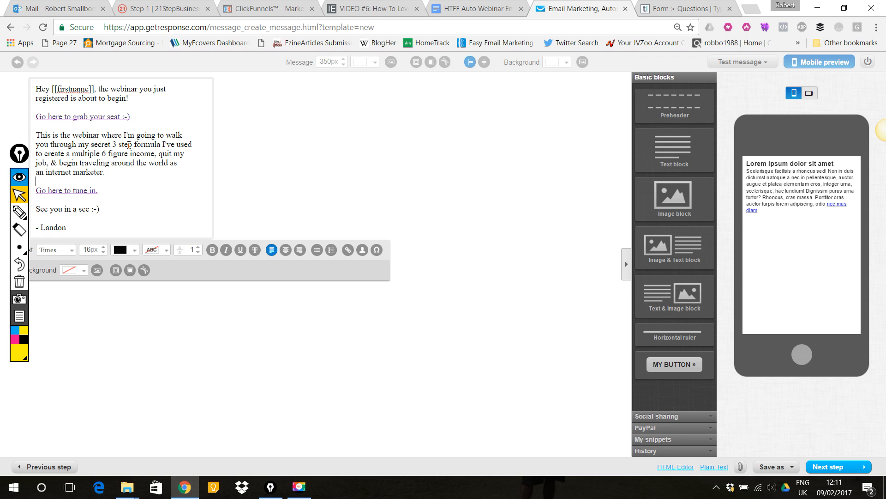
- Replace the sign-off name with the sender's own first name and continue to the next step
double_click(56, 226)
type("Rob")
left_click(464, 162)
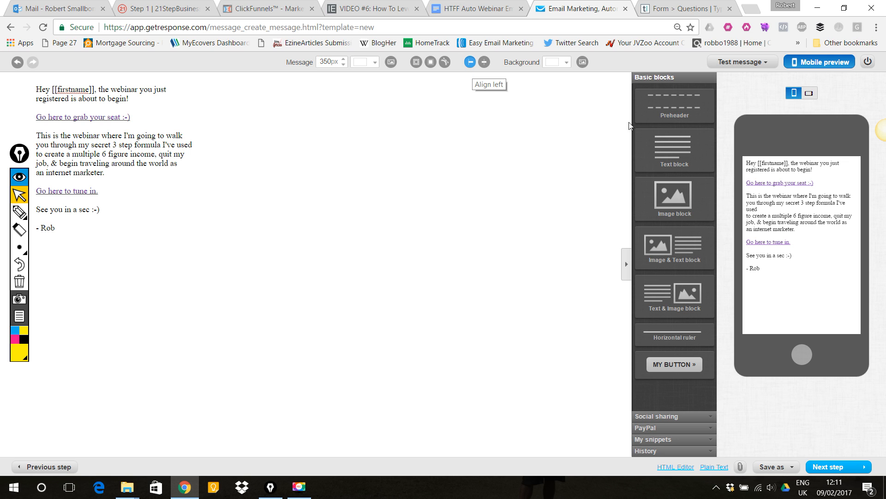
left_click(856, 470)
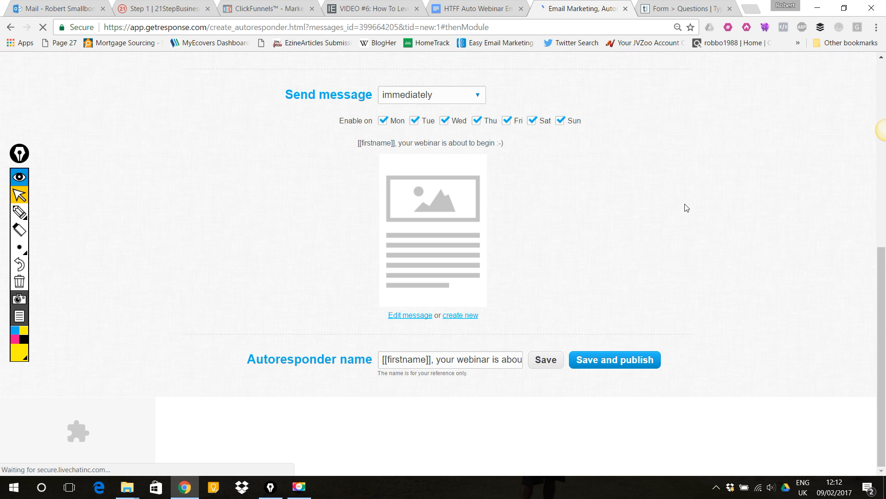
- Save and publish the autoresponder
scroll(687, 205, "up", 4)
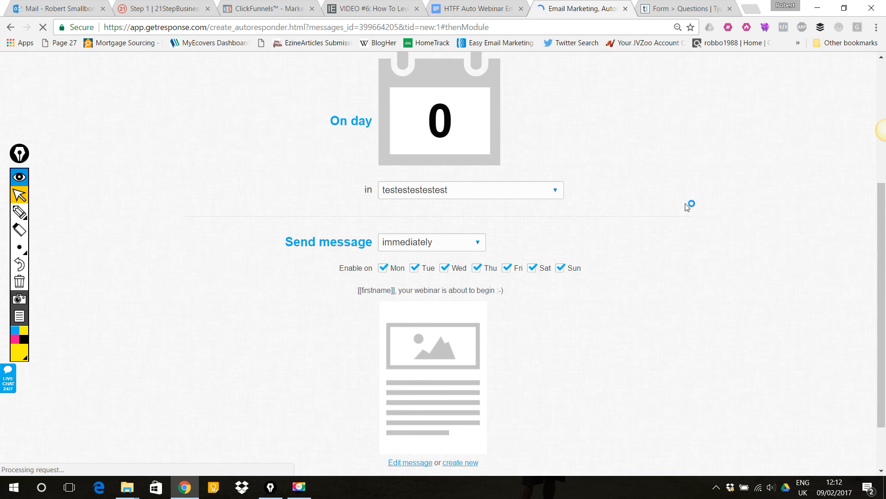
scroll(598, 172, "down", 1)
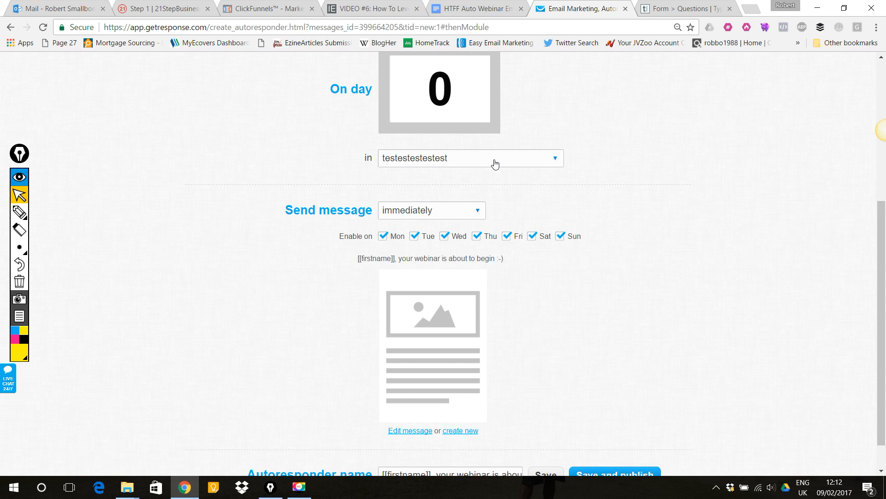
scroll(702, 167, "down", 1)
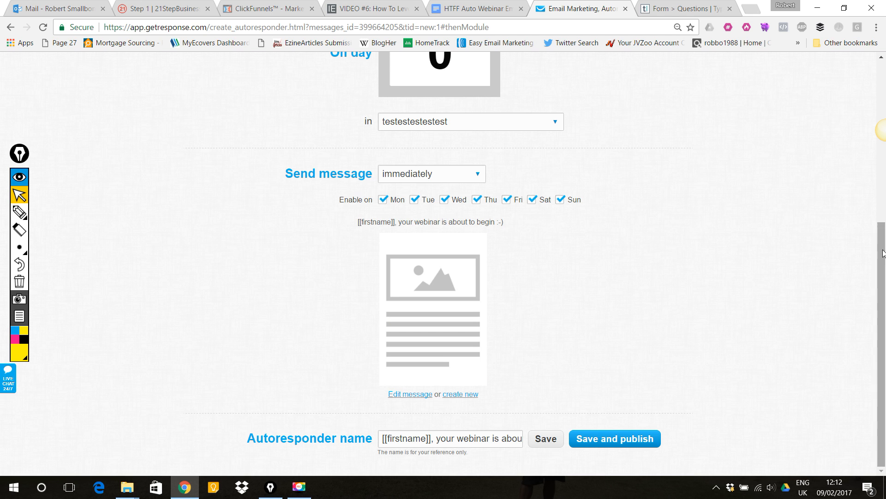
left_click(599, 444)
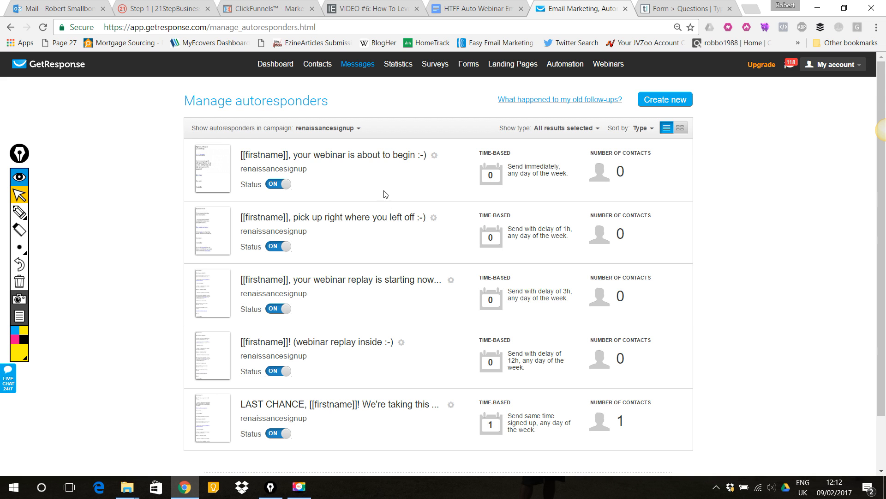
- Filter the autoresponder list to show only the testestestestest campaign
scroll(386, 194, "down", 2)
scroll(386, 194, "up", 2)
left_click(359, 129)
left_click(290, 186)
left_click(290, 217)
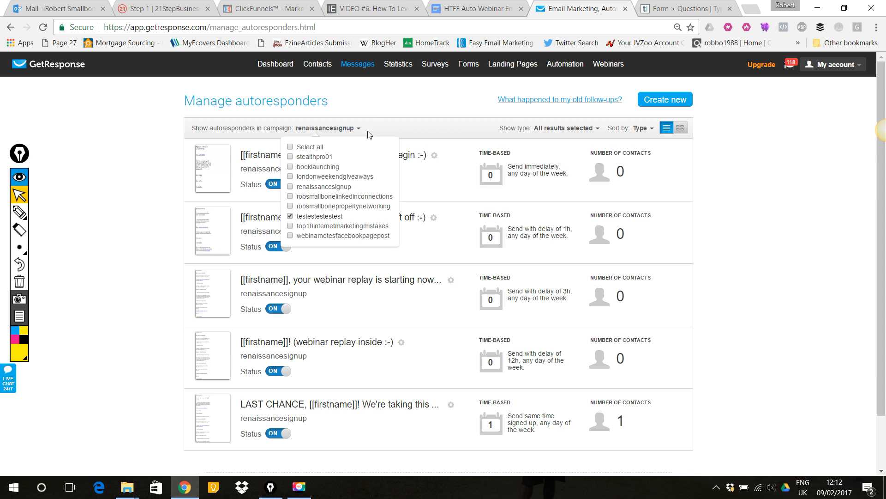
left_click(372, 109)
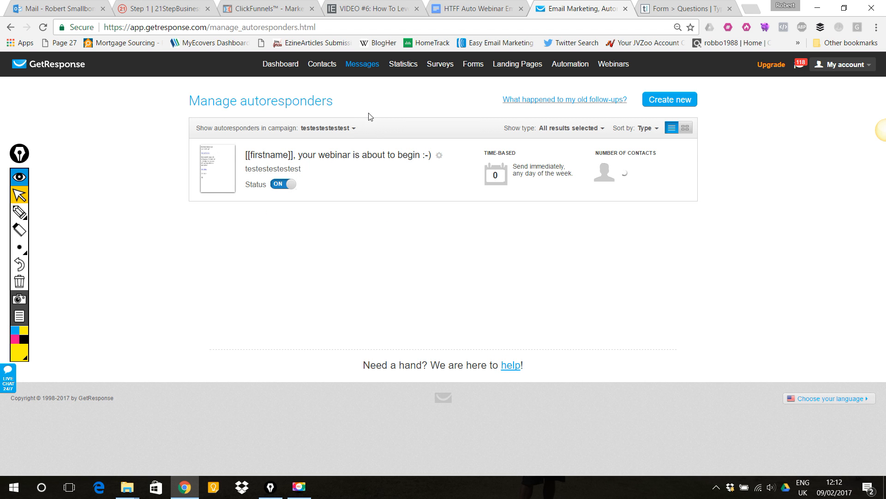
left_click(443, 158)
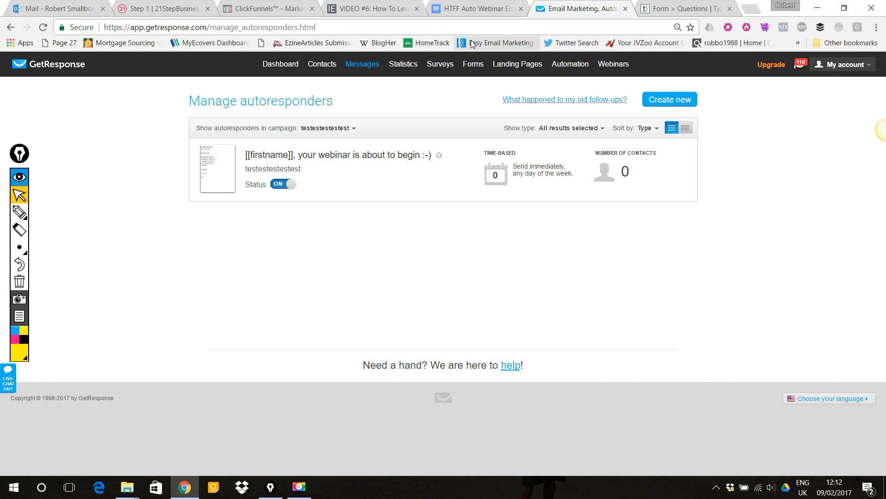
- Review Email 2 in the template document, then duplicate the existing webinar autoresponder
left_click(469, 5)
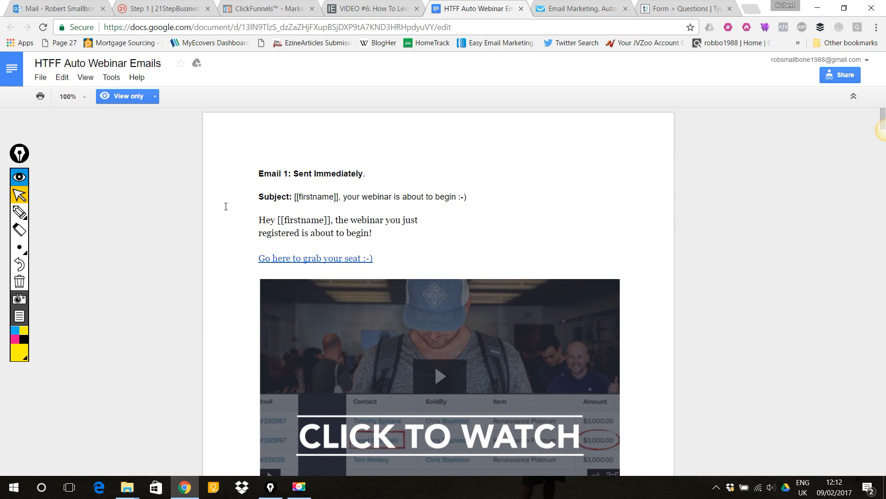
scroll(228, 201, "down", 8)
scroll(228, 201, "down", 7)
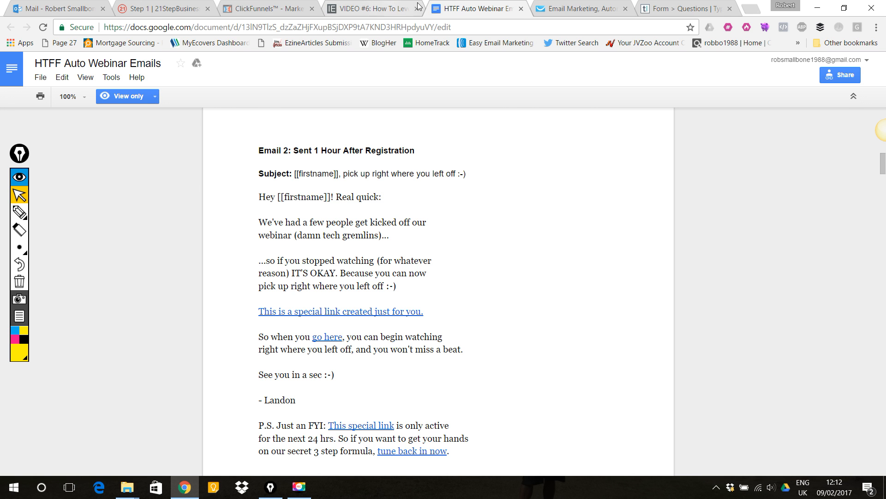
left_click(558, 8)
mouse_move(374, 66)
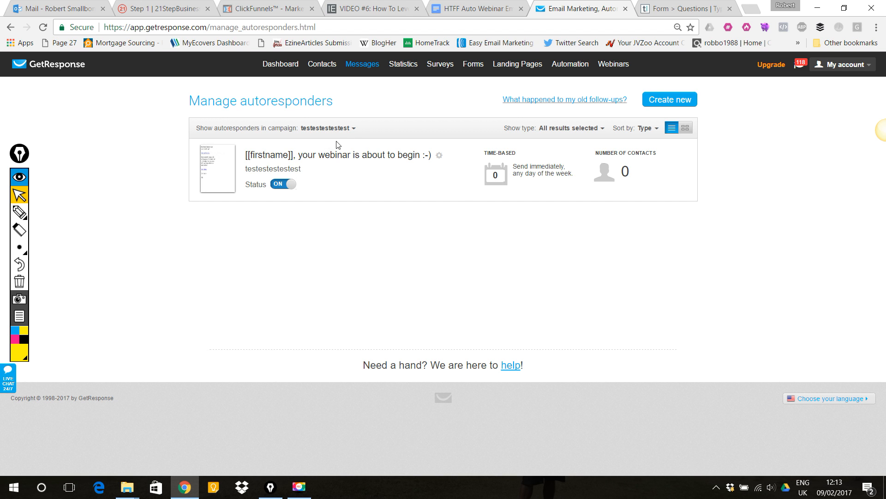
mouse_move(440, 157)
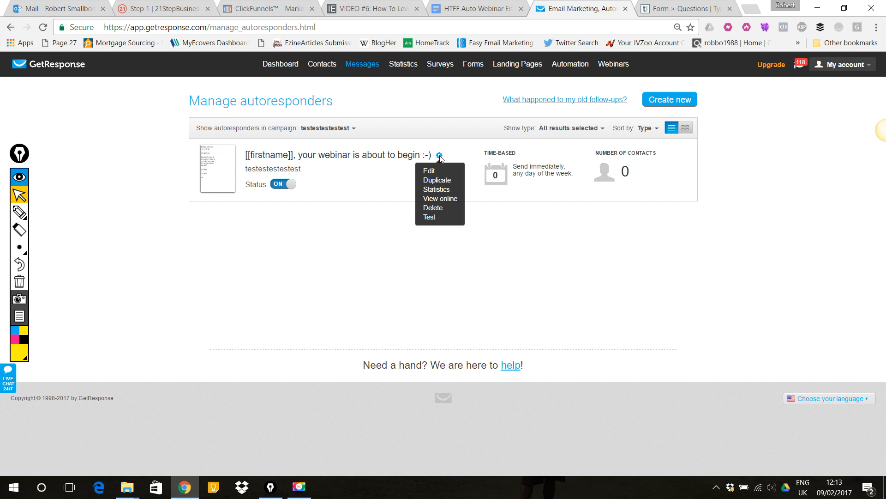
left_click(438, 181)
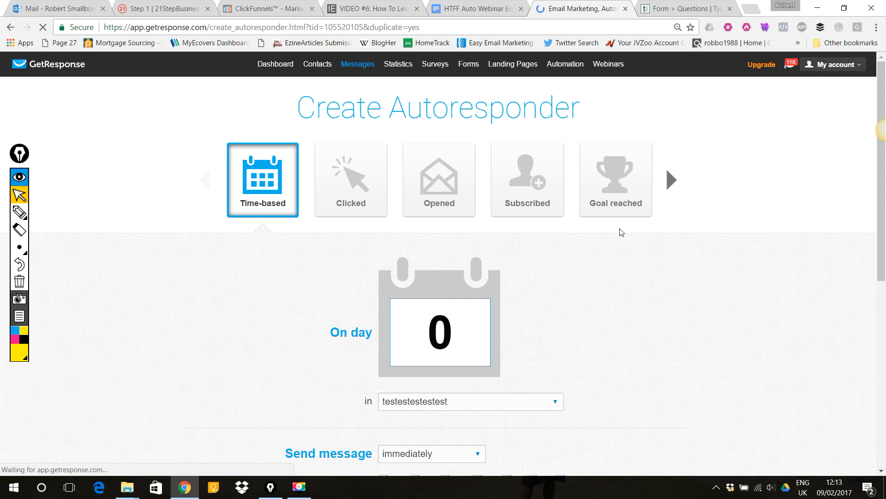
scroll(619, 231, "down", 5)
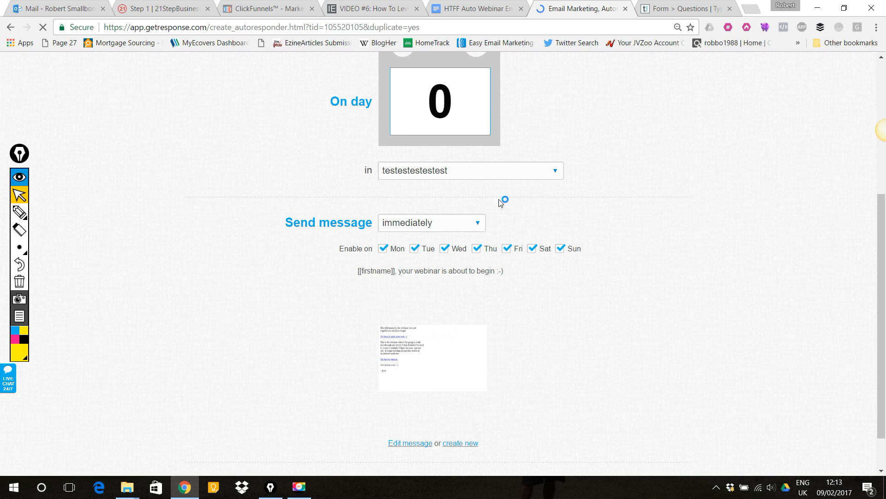
- Copy the Email 2 subject line from the template and paste it as the duplicate's autoresponder name
left_click(482, 8)
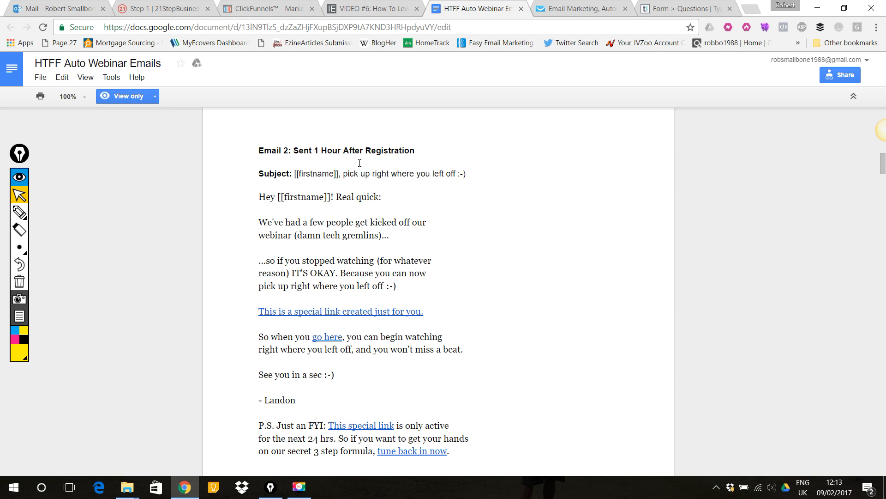
left_click_drag(478, 177, 296, 175)
key("ctrl+c")
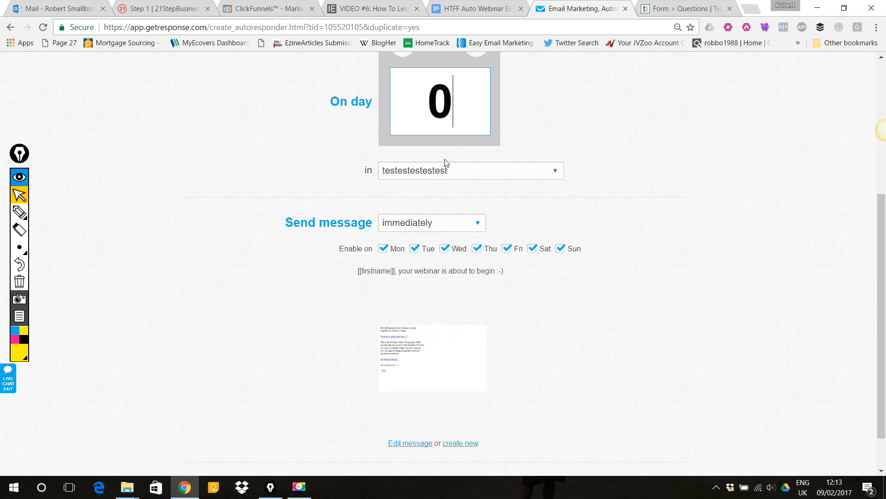
left_click(577, 8)
scroll(550, 347, "down", 1)
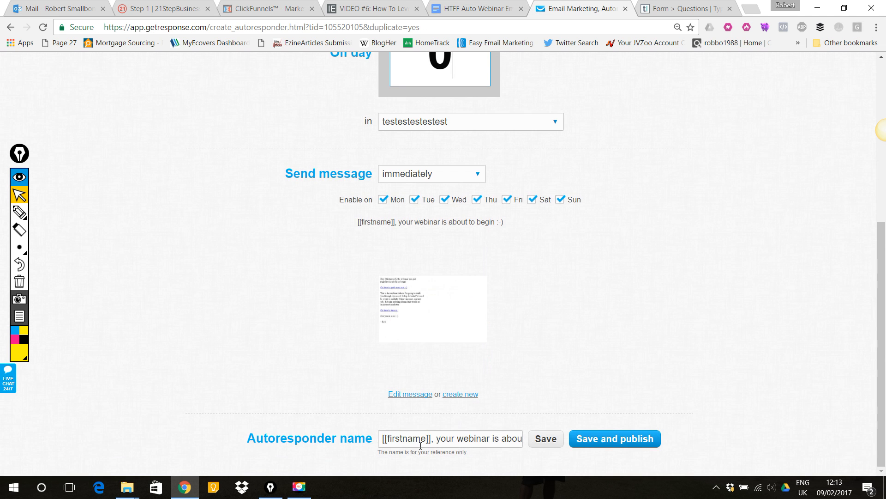
left_click_drag(388, 443, 648, 440)
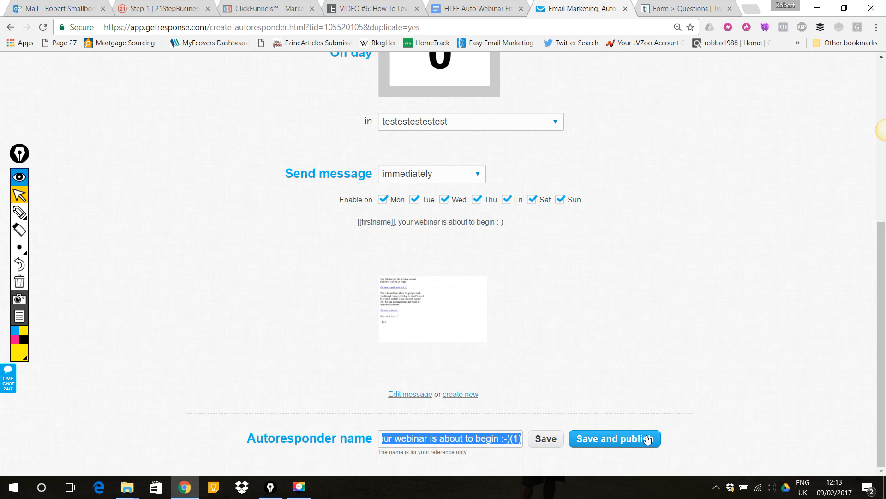
type("pick up right where you left off :-)")
- Set the message to send with a delay of 1 hour and save the autoresponder
scroll(524, 310, "up", 1)
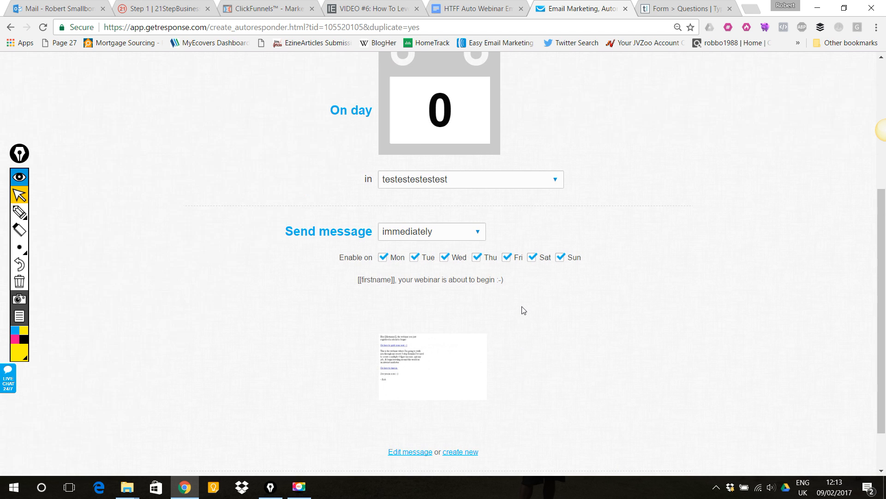
left_click(480, 238)
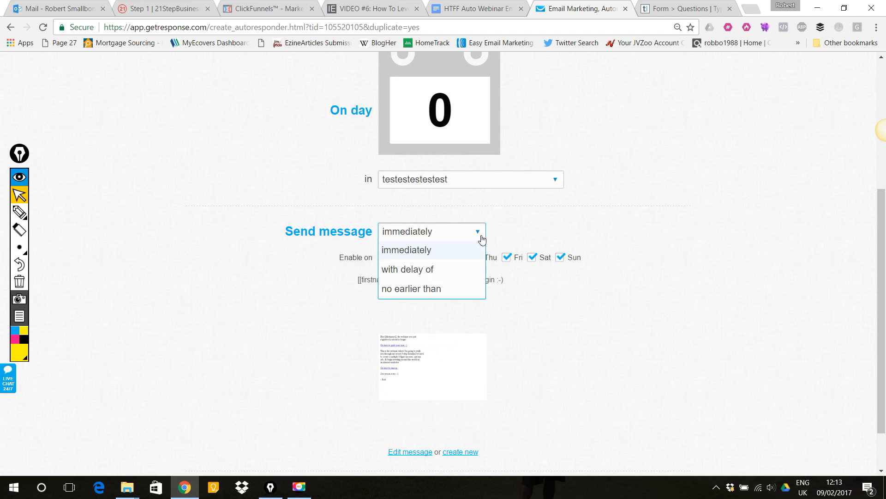
left_click(434, 275)
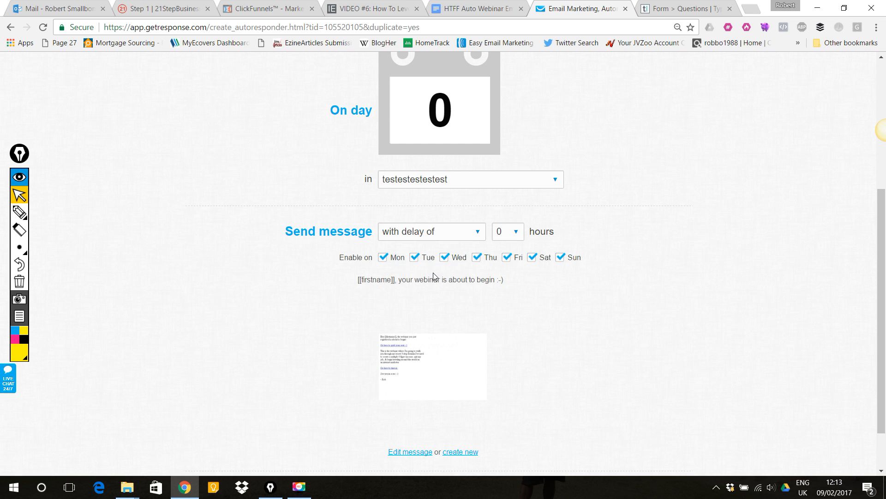
left_click(513, 234)
left_click(505, 270)
scroll(637, 214, "down", 1)
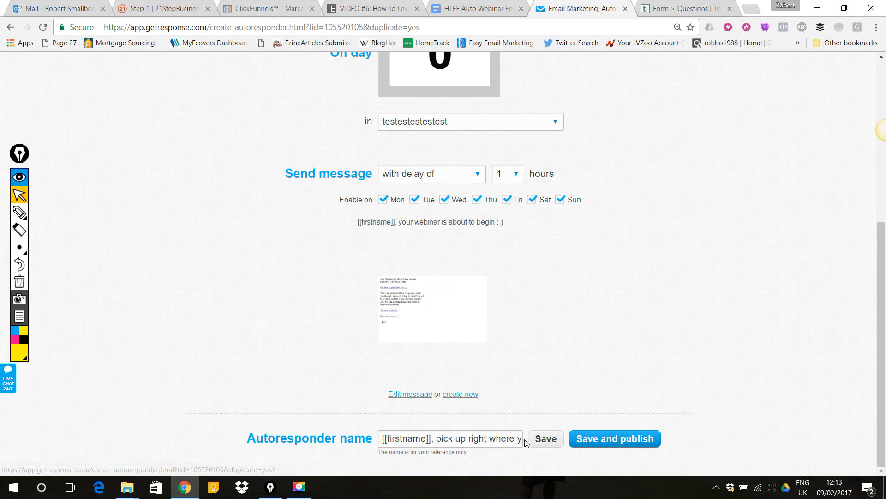
left_click(541, 439)
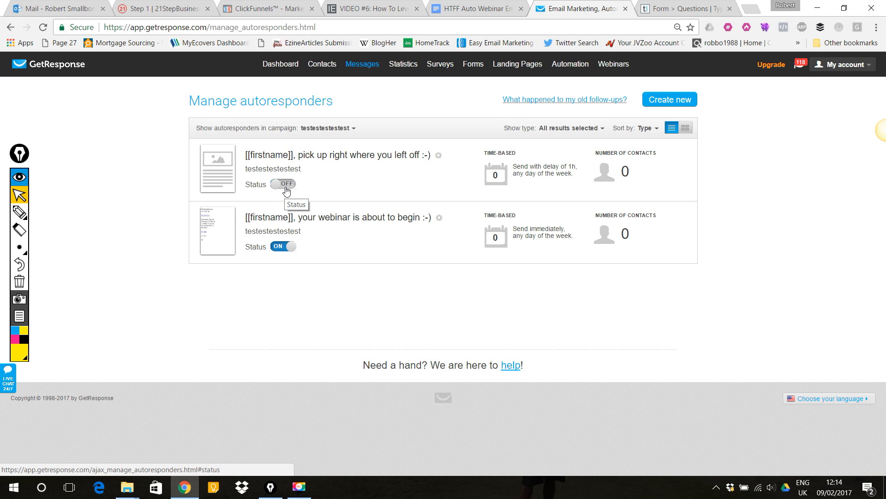
- Switch the new autoresponder's status on and open its message for editing
left_click(287, 186)
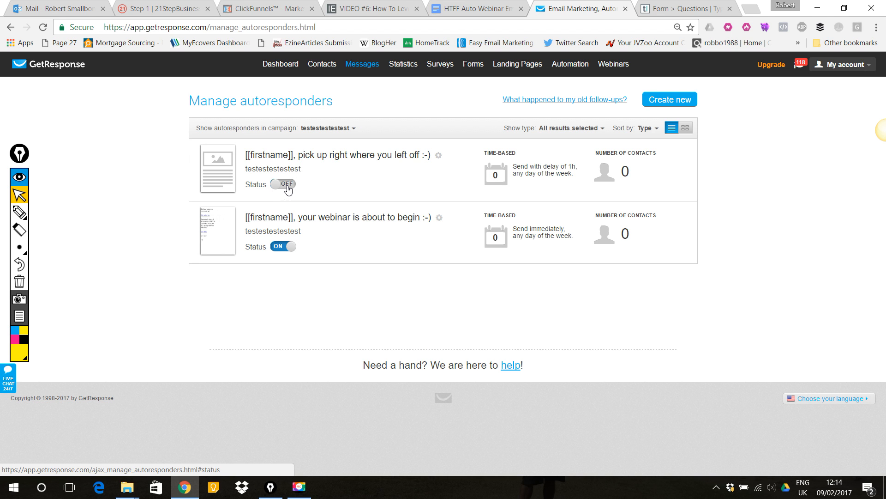
left_click(438, 156)
left_click(428, 172)
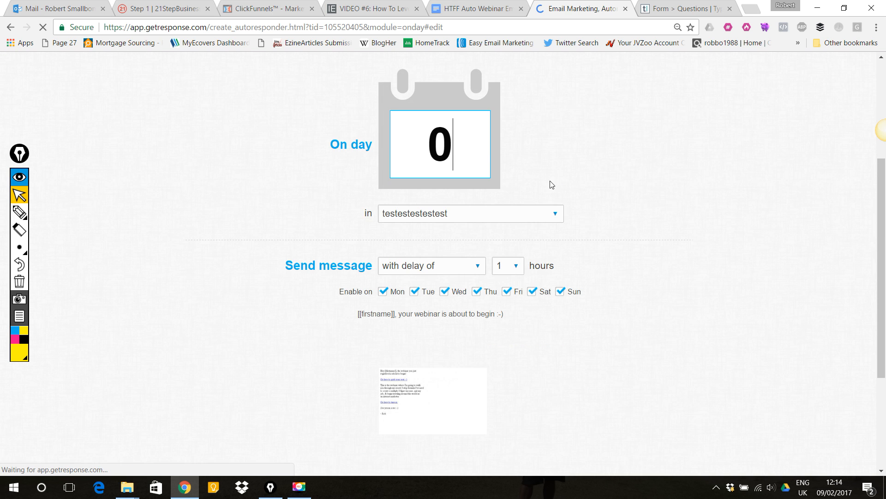
scroll(510, 148, "down", 3)
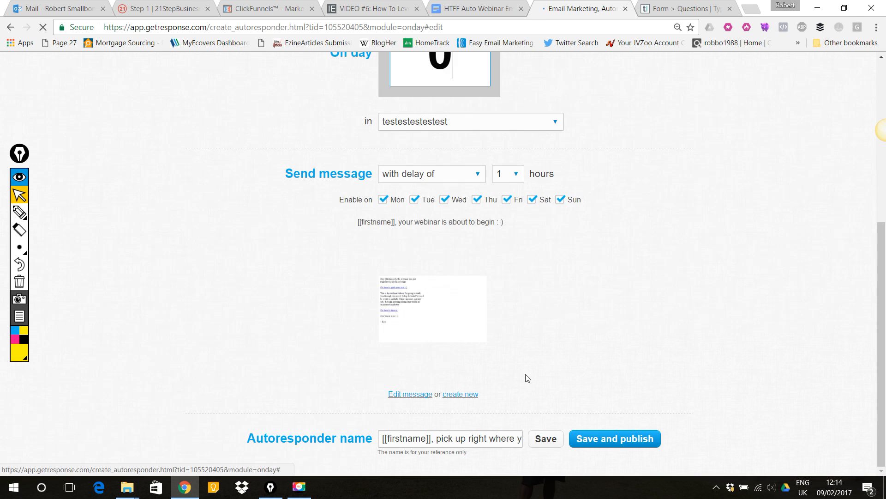
left_click(417, 399)
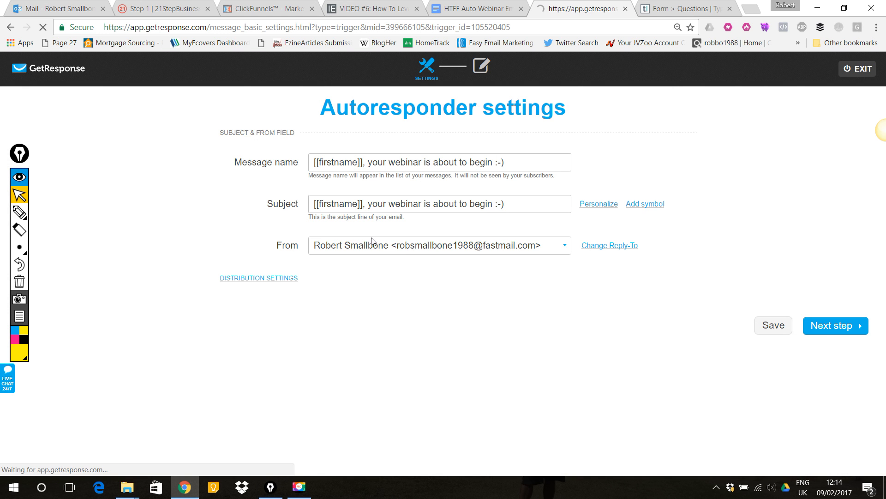
- Paste the Email 2 subject into the message name and subject fields, then continue to the next step
left_click(490, 5)
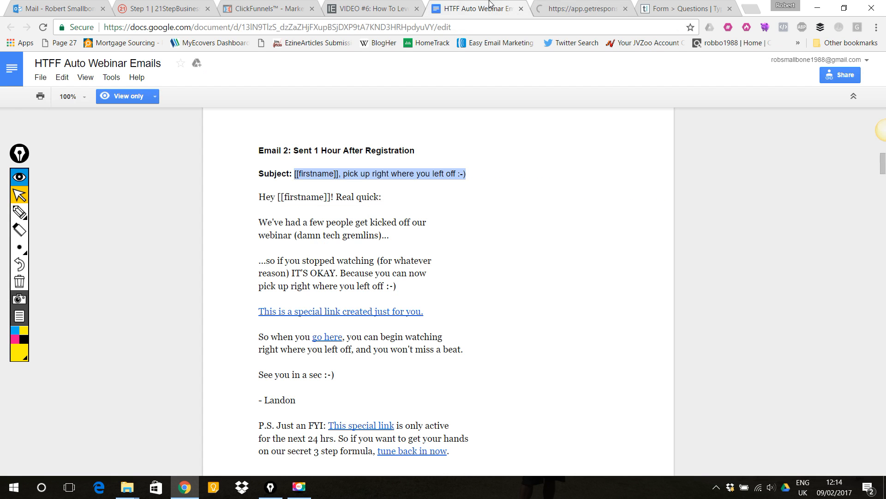
left_click(582, 4)
left_click_drag(506, 162, 314, 165)
key("ctrl+v")
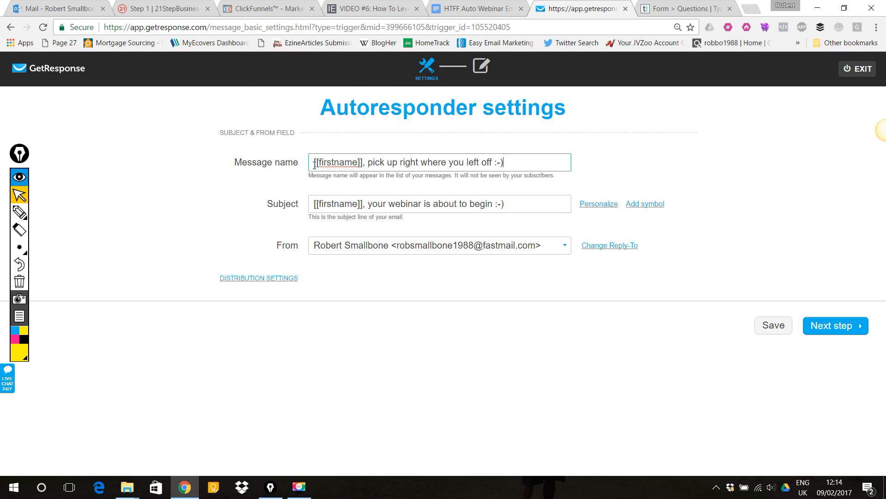
left_click_drag(506, 204, 317, 209)
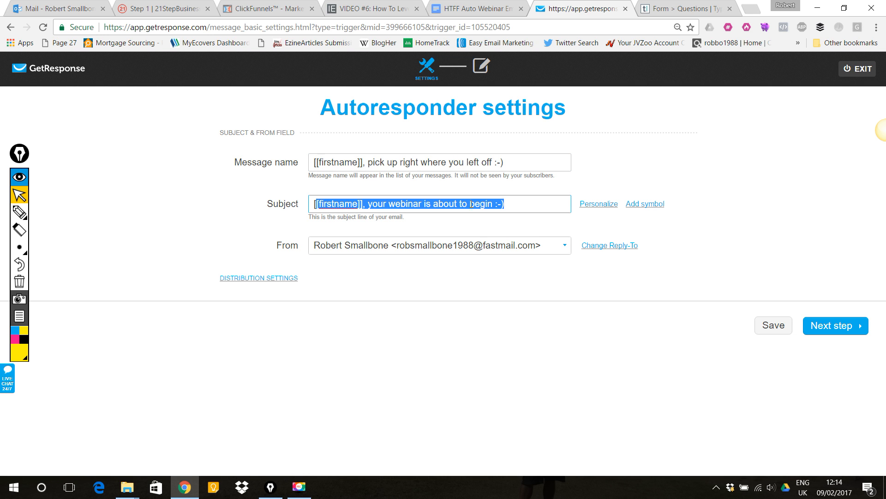
left_click(520, 202)
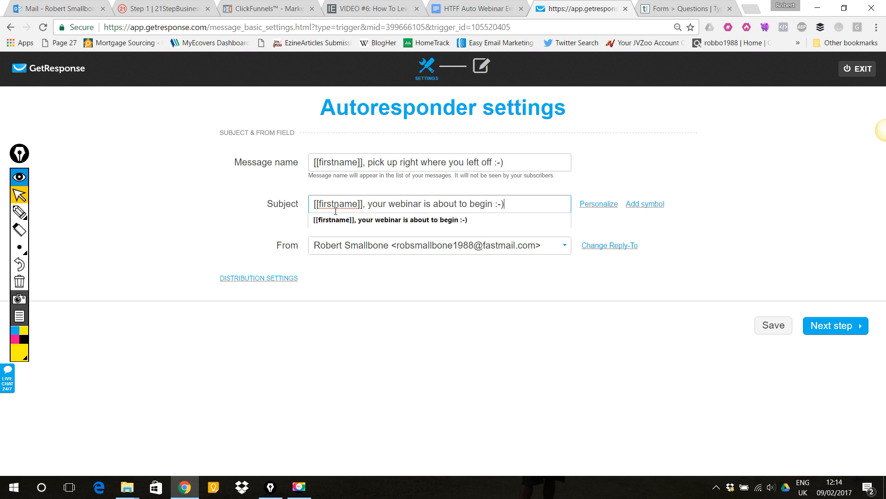
left_click_drag(515, 201, 273, 199)
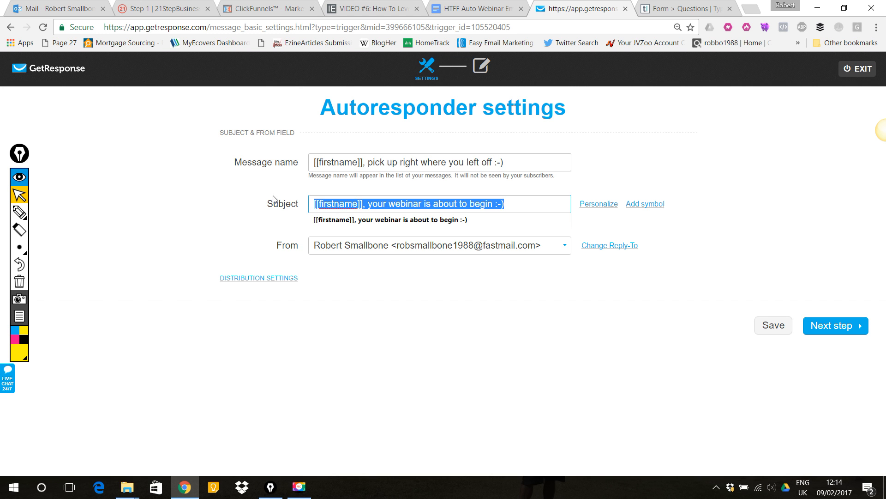
key("ctrl+v")
left_click(858, 330)
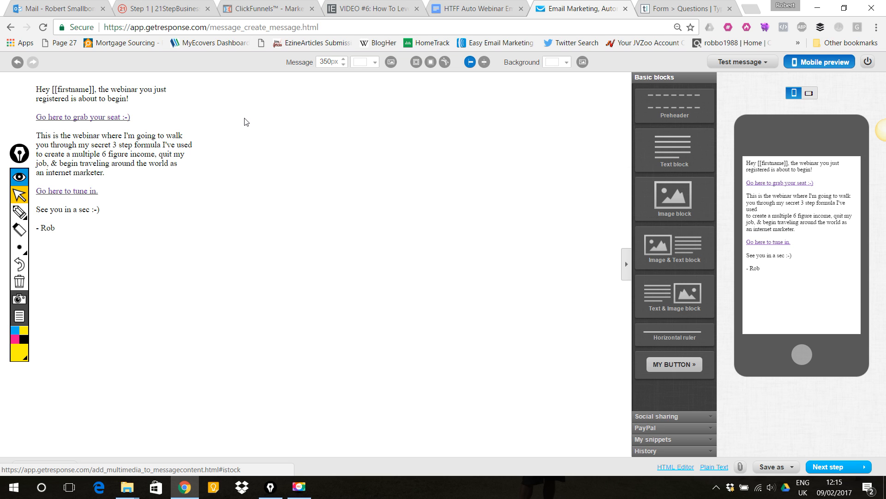
- Replace the email body with the Email 2 body text copied from the template document
left_click(447, 8)
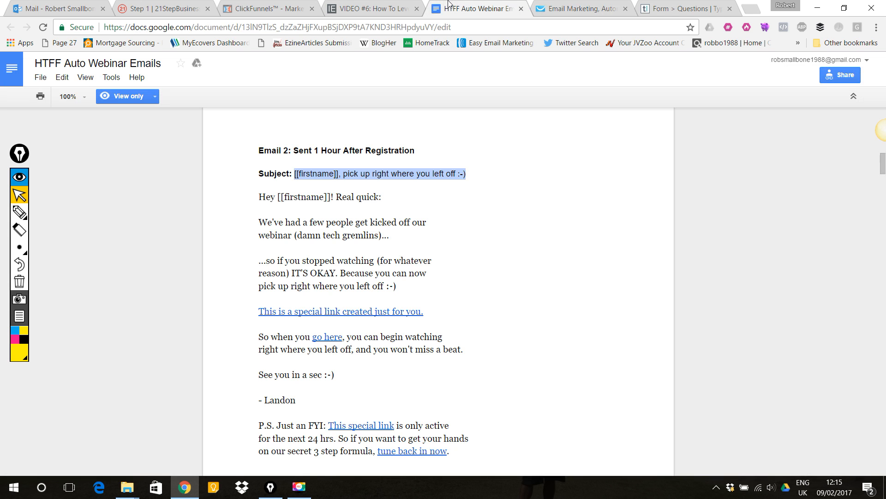
left_click(335, 218)
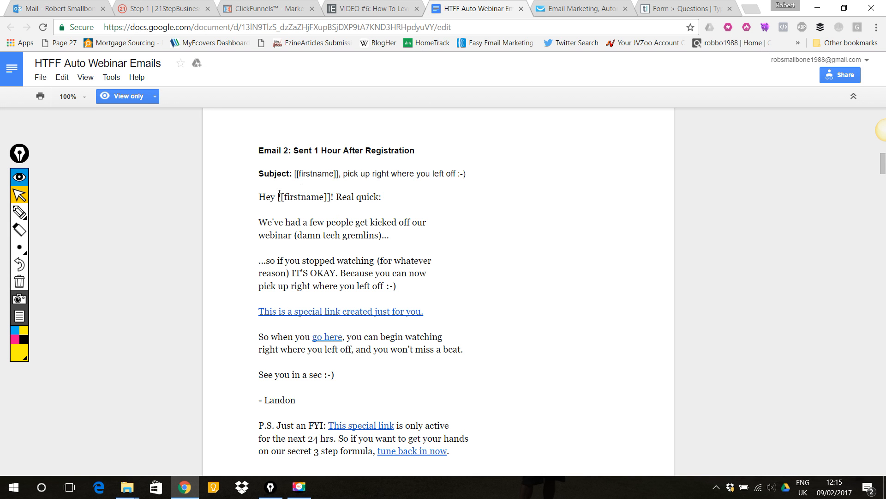
left_click_drag(261, 196, 465, 283)
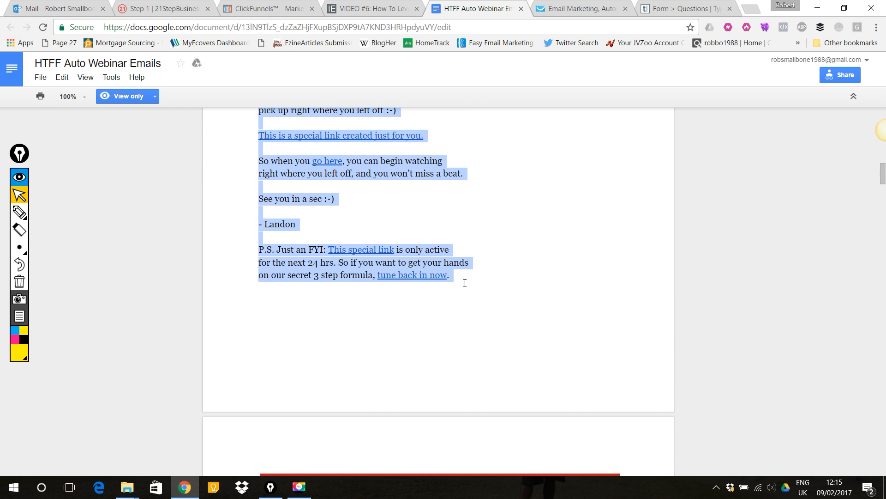
scroll(440, 198, "up", 4)
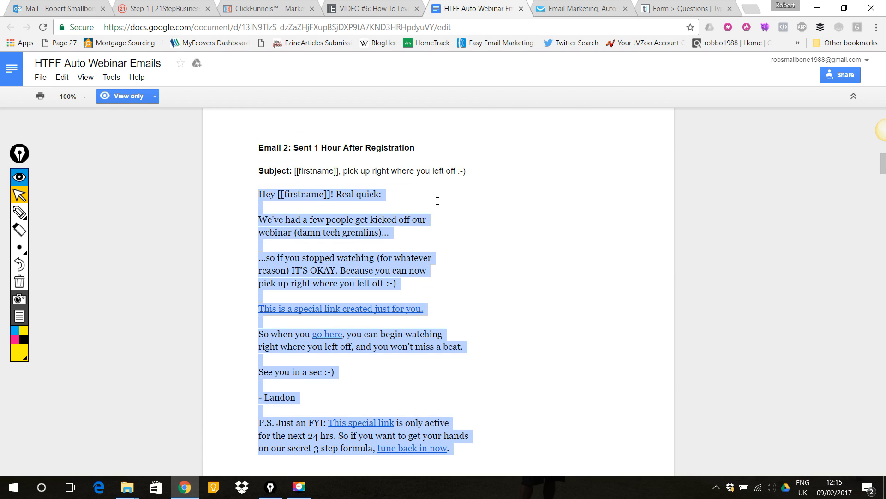
left_click(567, 5)
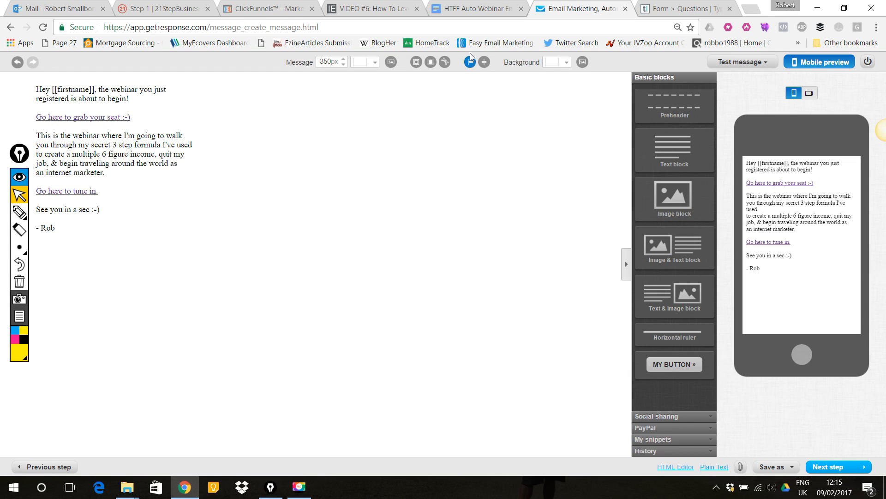
left_click(88, 215)
left_click_drag(56, 228, 33, 93)
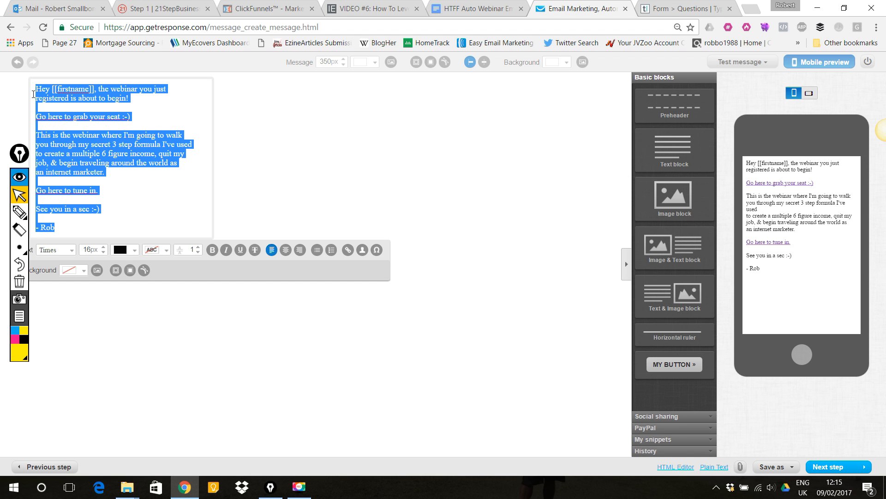
key("BackSpace")
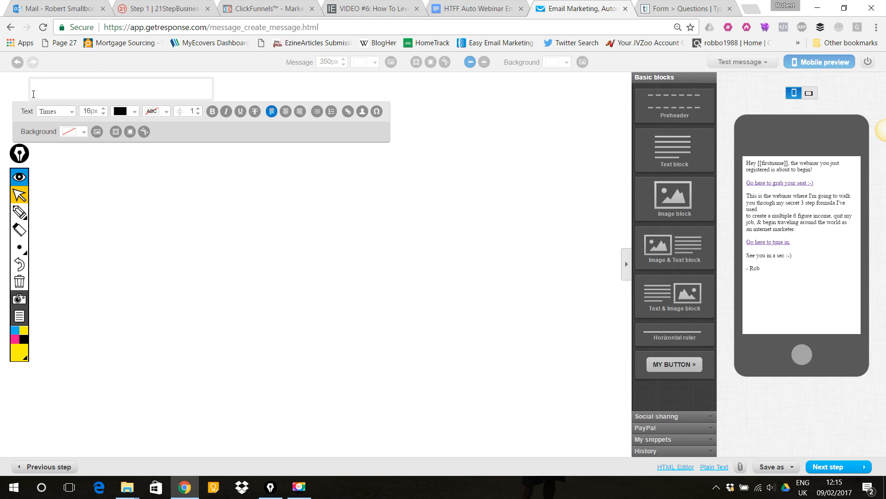
key("ctrl+v")
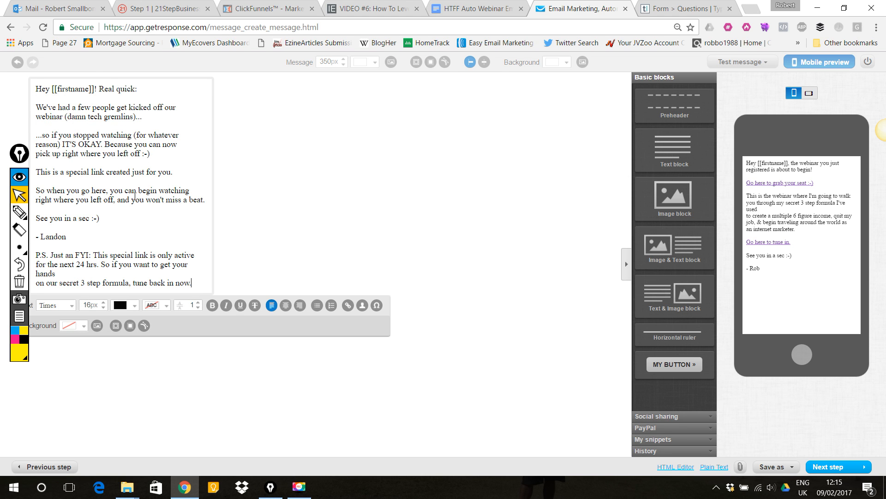
- Select the 'See you in a sec :-)' line and review the email templates in the template document
left_click_drag(104, 221, 33, 217)
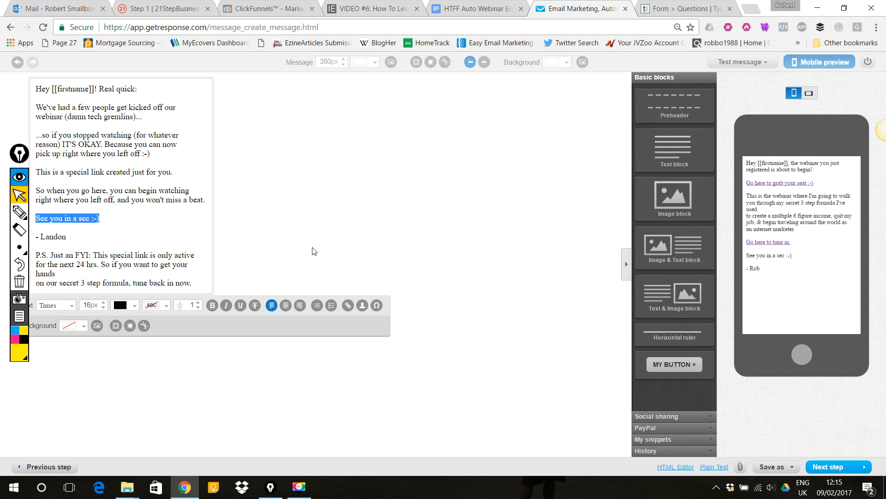
left_click(465, 9)
left_click(876, 208)
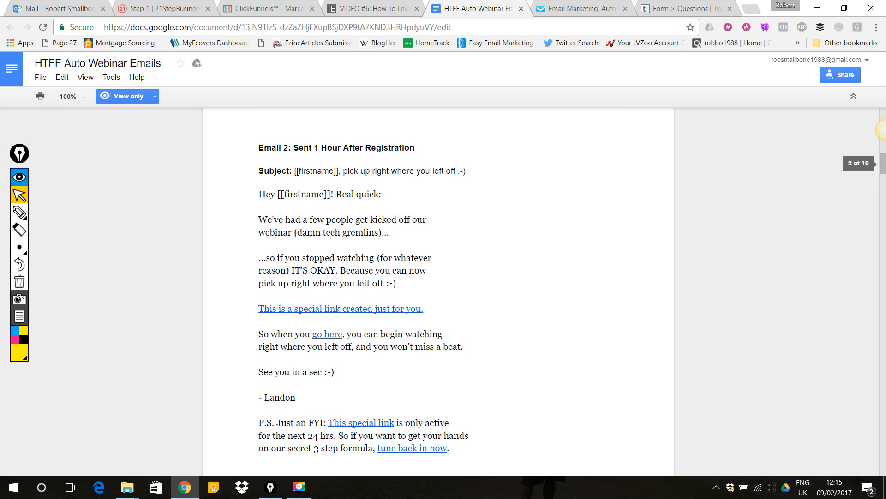
left_click_drag(882, 169, 878, 356)
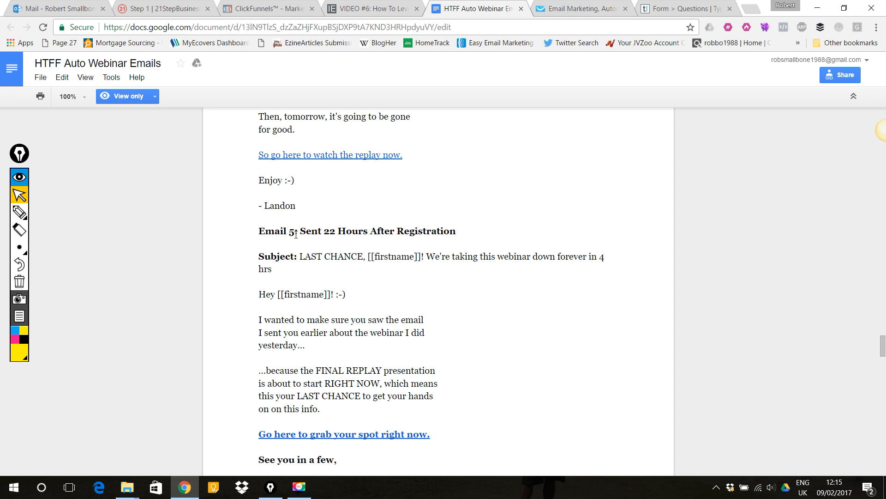
scroll(298, 235, "up", 1)
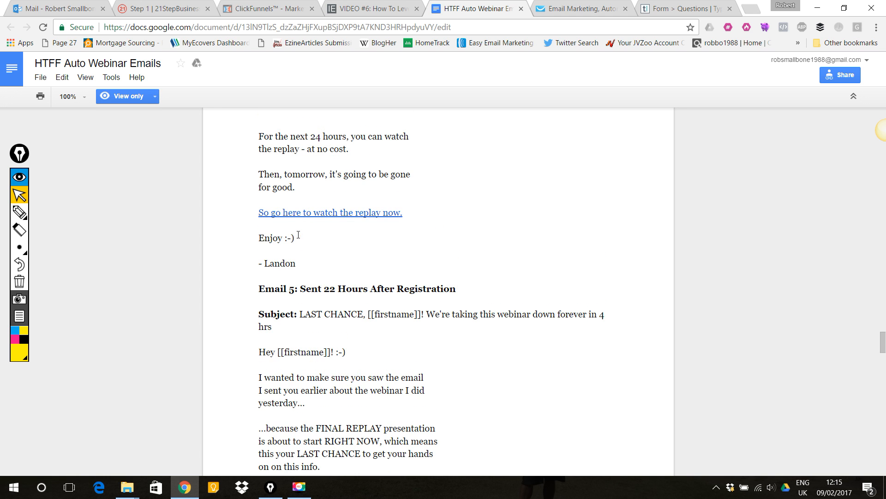
scroll(321, 292, "down", 1)
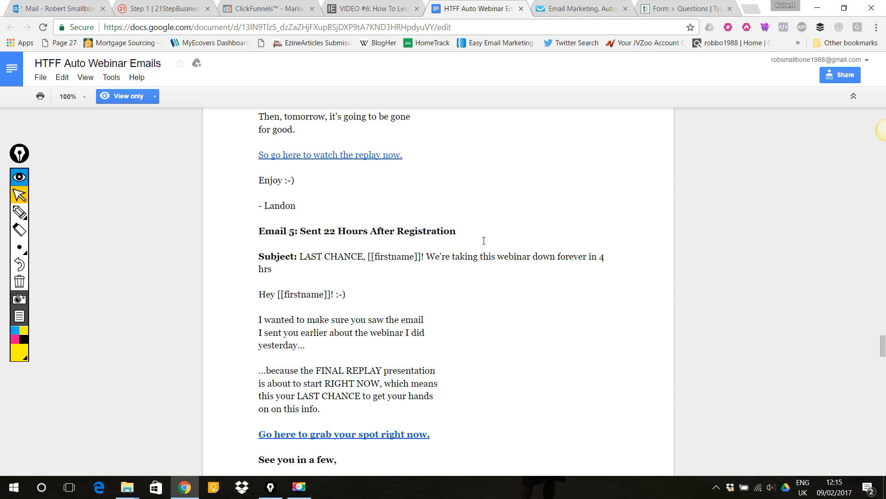
left_click(561, 5)
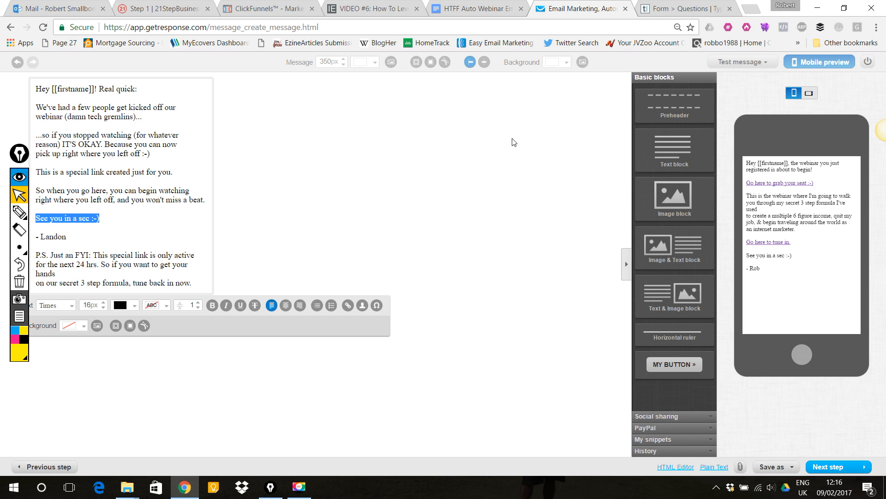
left_click(348, 306)
left_click(378, 247)
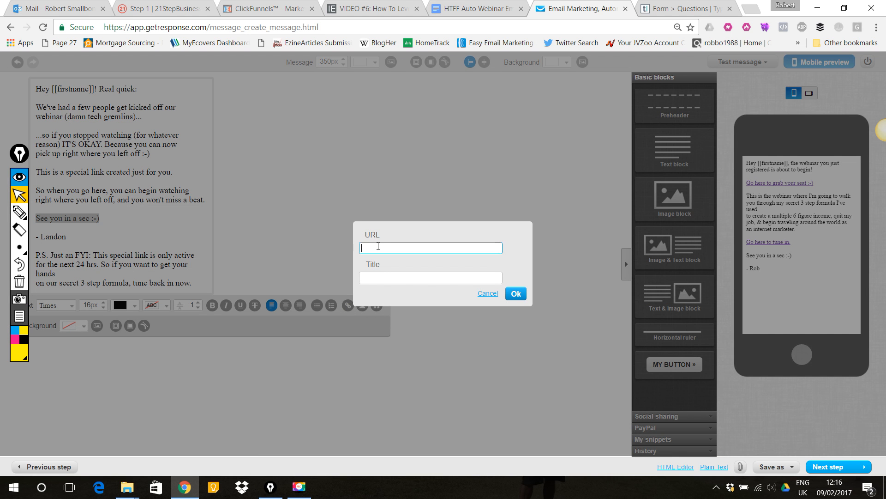
key("ctrl+v")
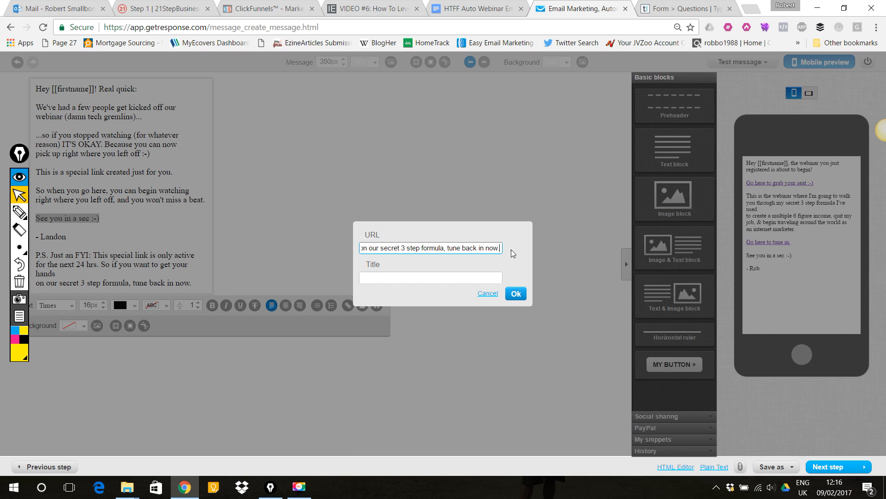
left_click_drag(501, 248, 321, 253)
key("BackSpace")
type("ht")
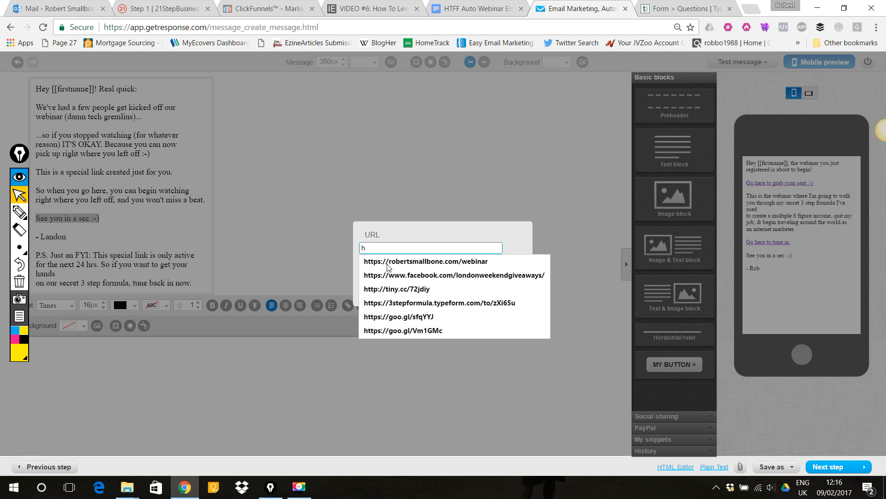
left_click(393, 263)
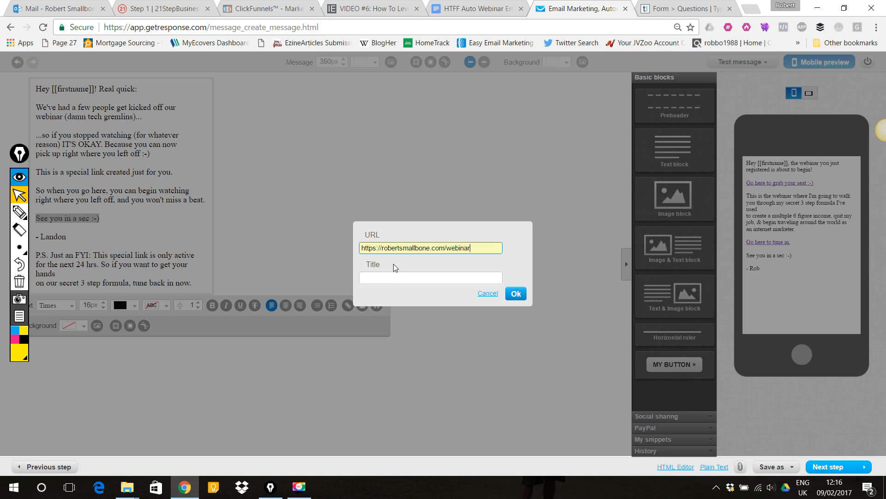
left_click(414, 278)
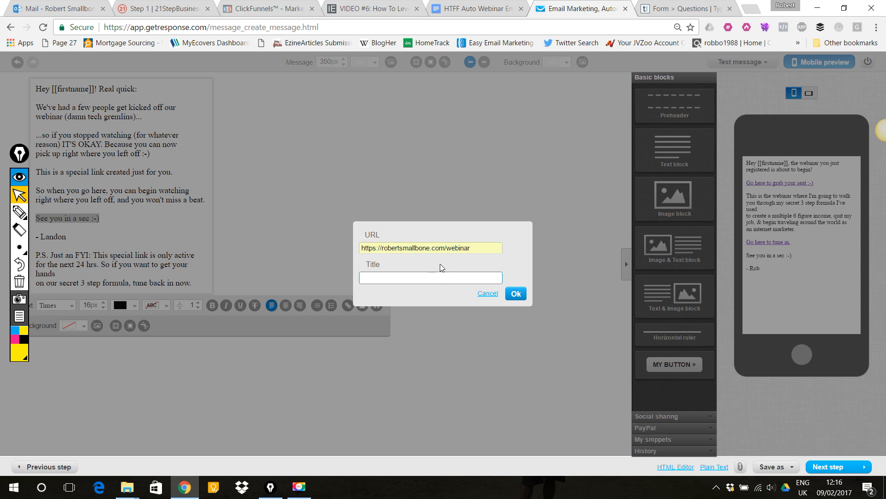
left_click(487, 293)
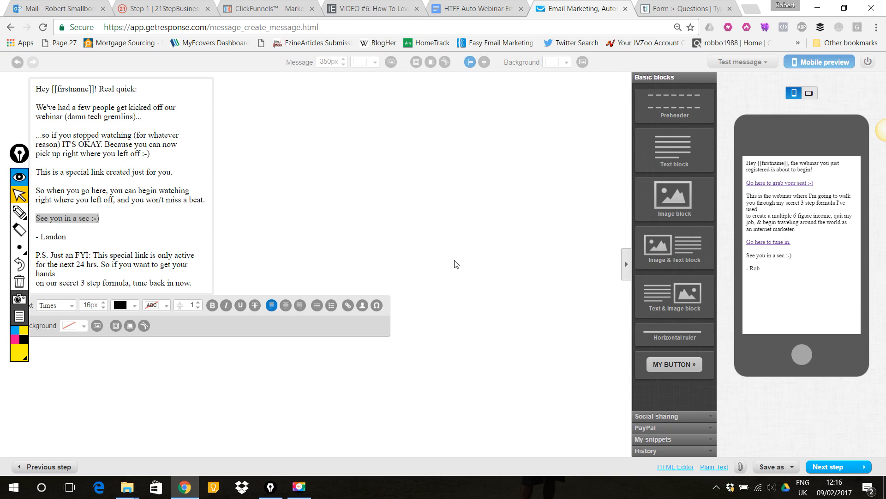